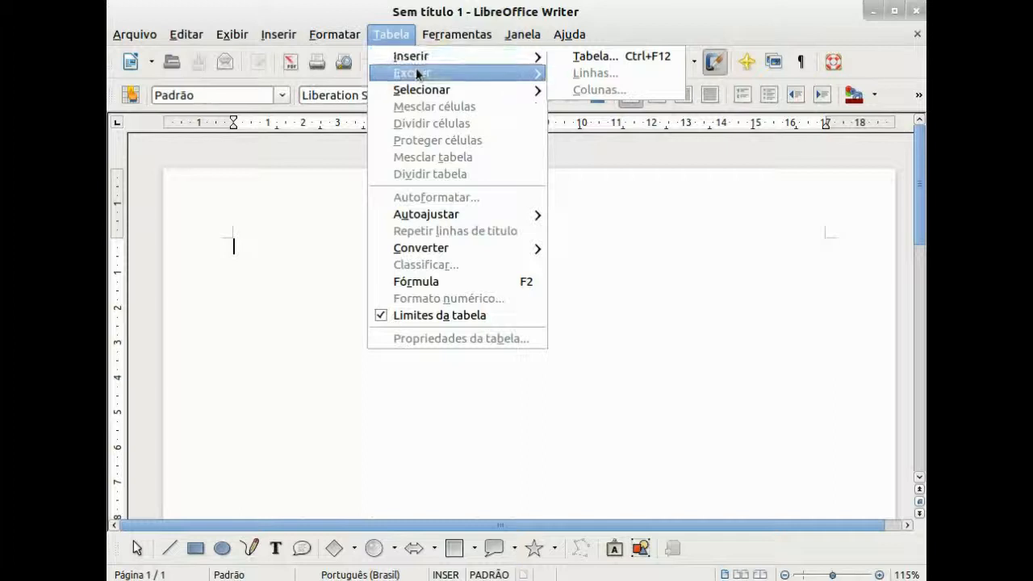
# Step: Insert a bordered table with four columns and four rows into the blank document
pyautogui.click(595, 55)
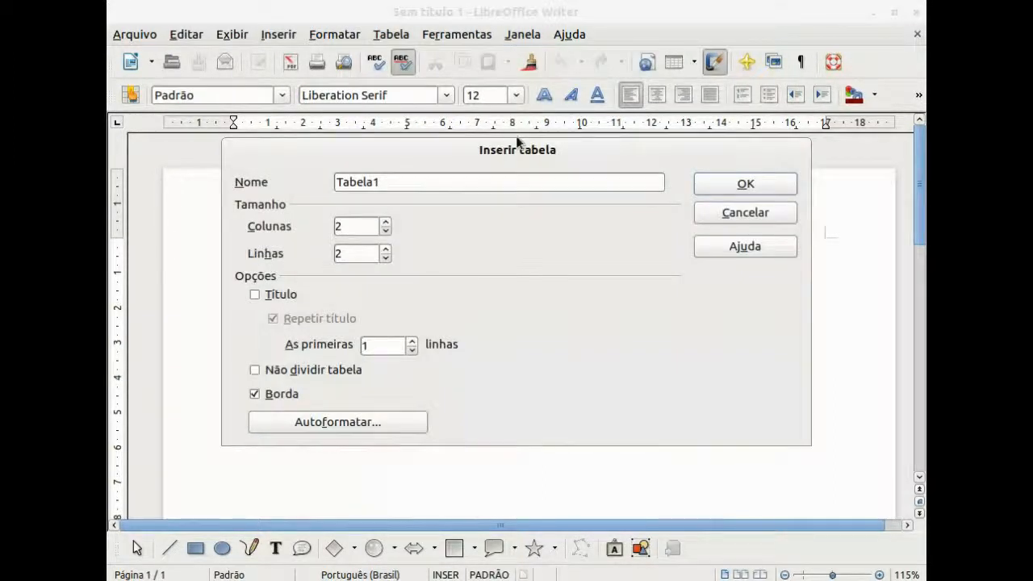
pyautogui.moveTo(514, 150); pyautogui.dragTo(513, 193)
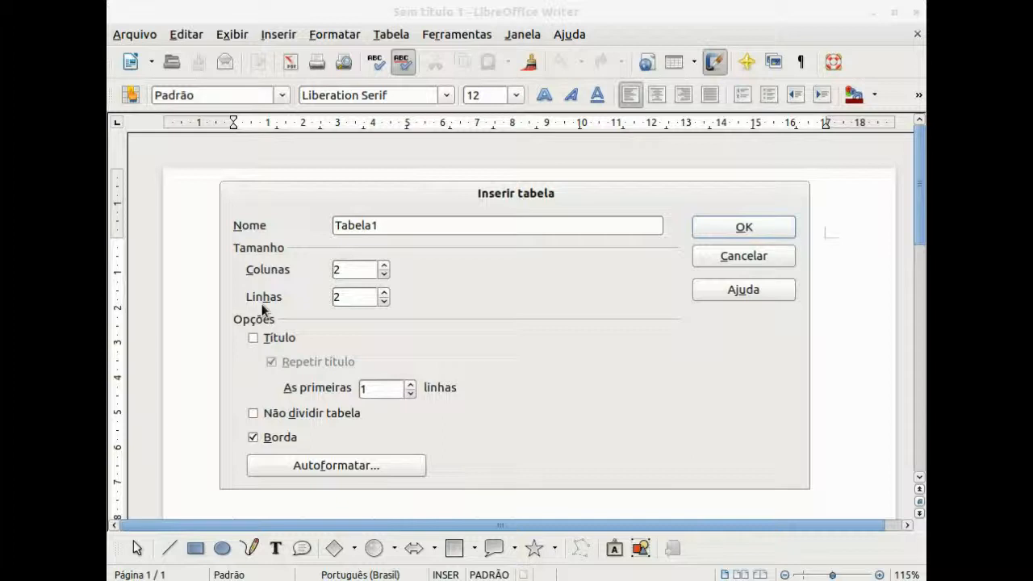
pyautogui.click(384, 266)
pyautogui.click(384, 293)
pyautogui.click(731, 234)
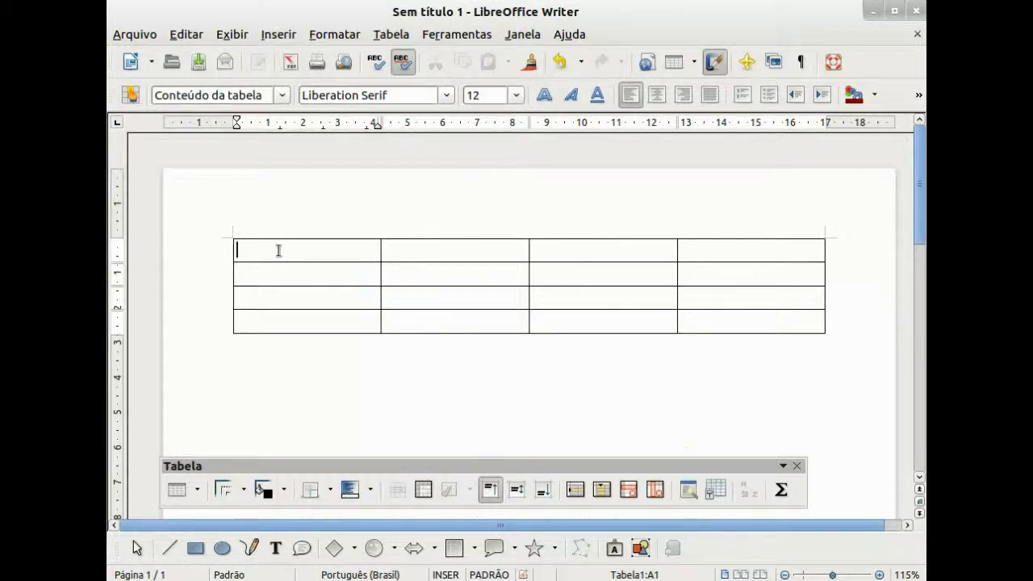
# Step: Enter "Teste" in the table's first cell and "teste" in the third cell of the third row
pyautogui.write('Teste')
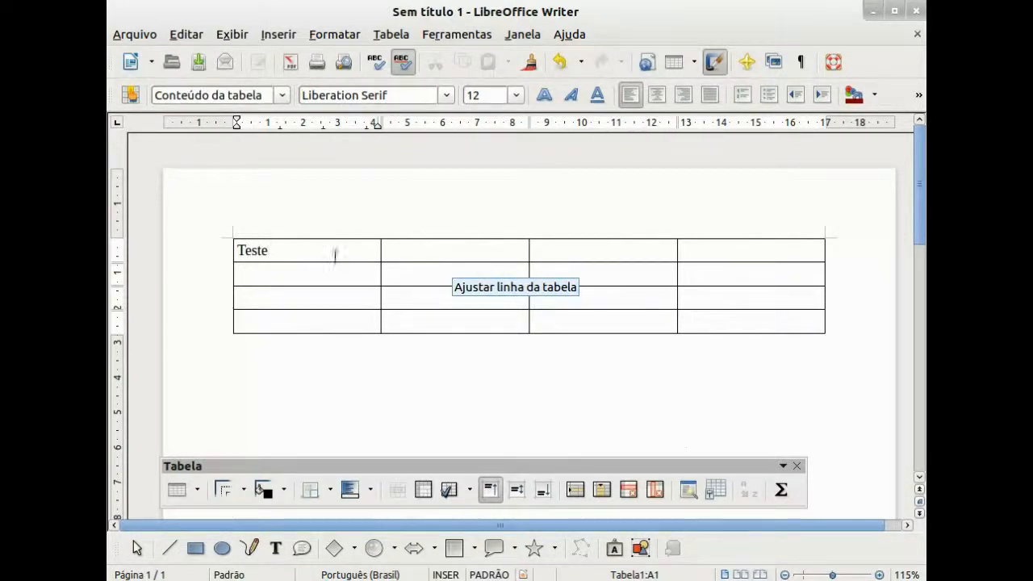
pyautogui.click(430, 249)
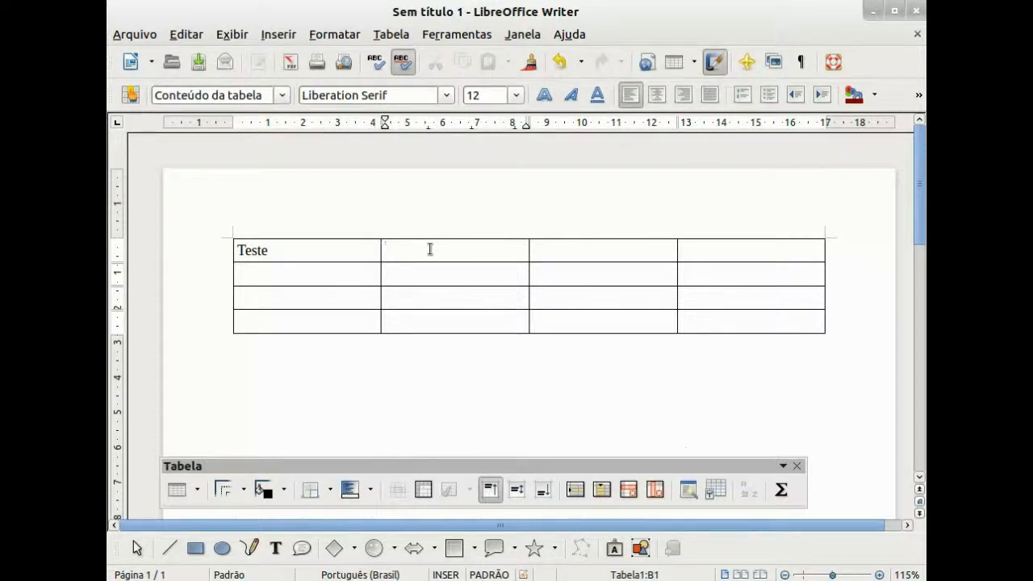
pyautogui.press('Tab')
pyautogui.press('Tab')
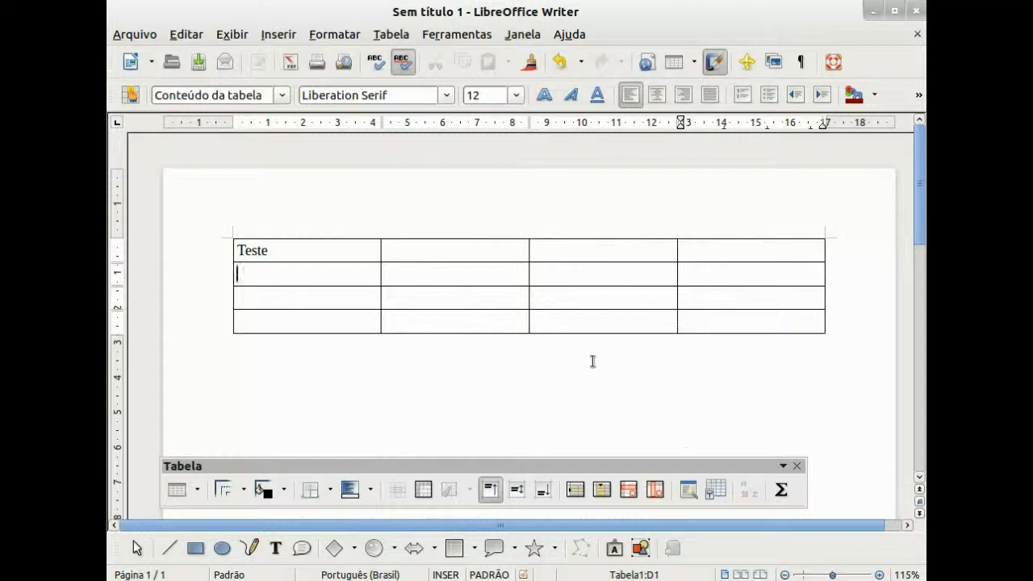
pyautogui.press('Tab')
pyautogui.press('Tab')
pyautogui.press('Tab')
pyautogui.press('Tab')
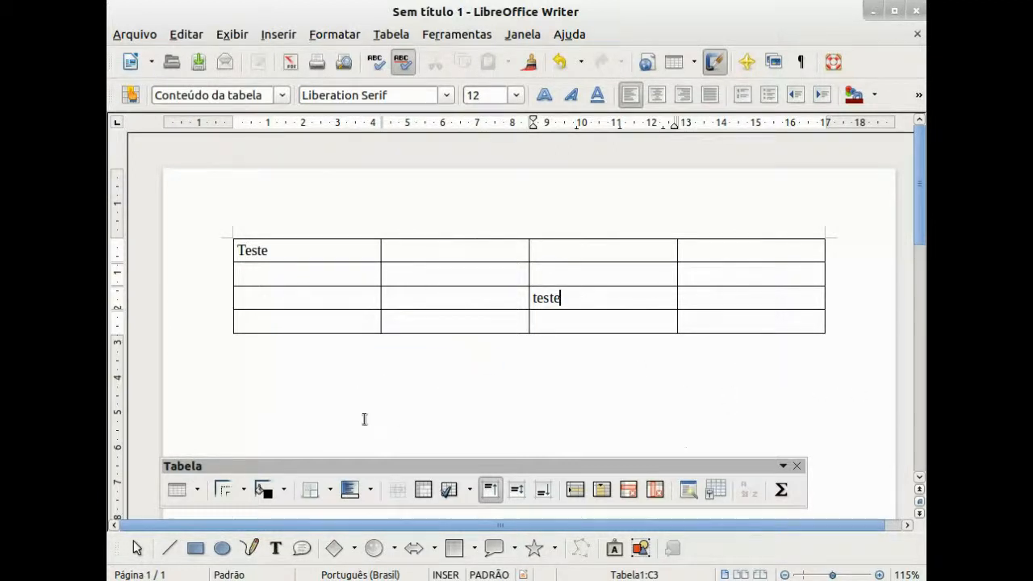
# Step: Move the floating table toolbar closer to the table and look at its grid for choosing a table size
pyautogui.moveTo(364, 461); pyautogui.dragTo(410, 433)
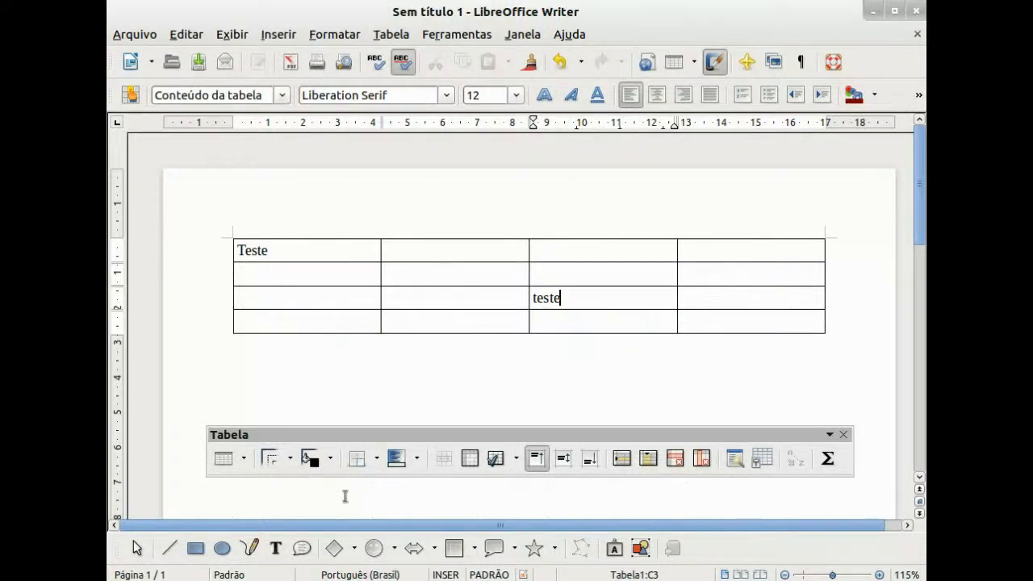
pyautogui.click(242, 458)
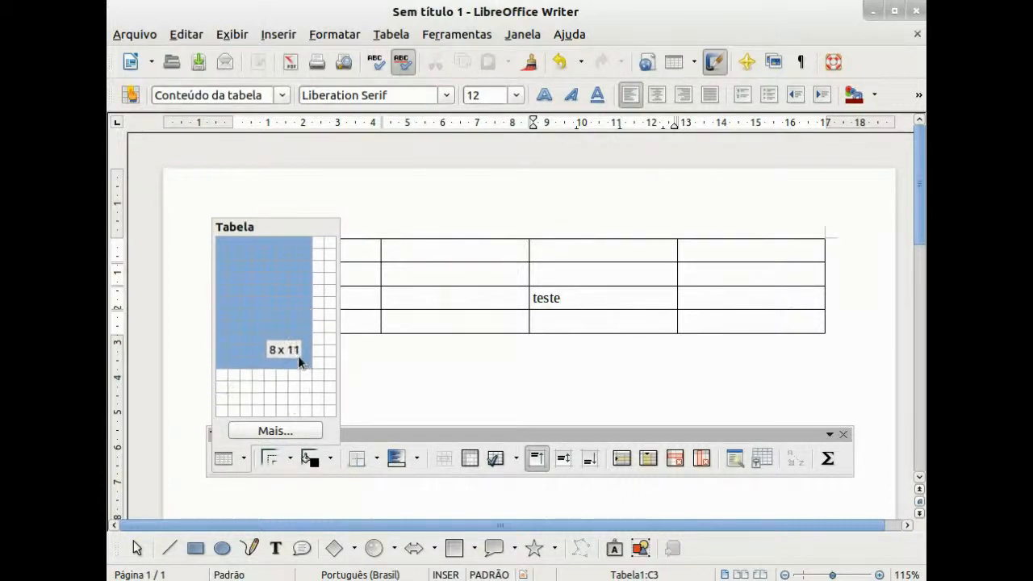
pyautogui.click(385, 424)
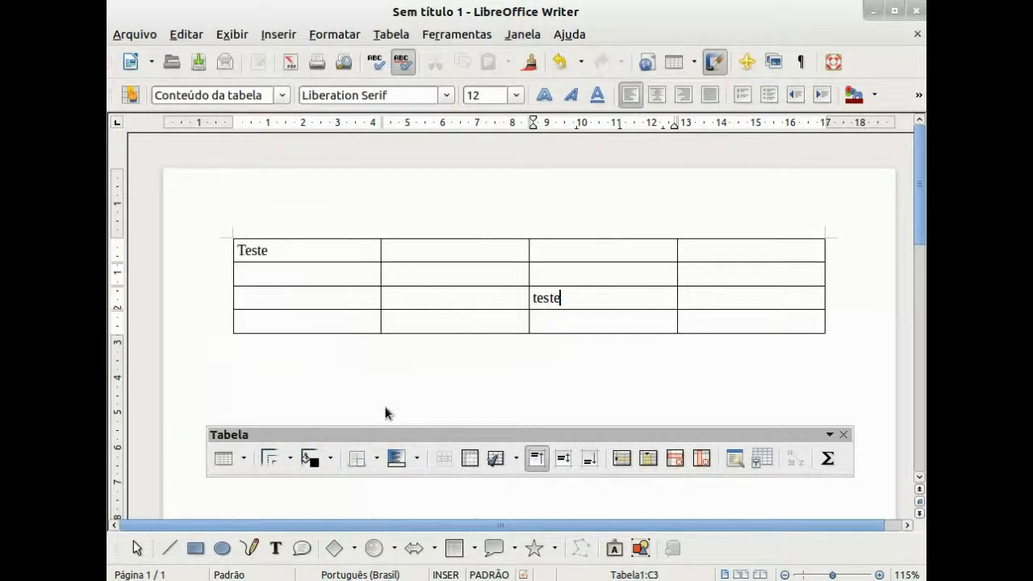
# Step: Select all table cells and try the dotted, thick double-line and dashed border styles on them
pyautogui.click(291, 454)
pyautogui.click(290, 453)
pyautogui.moveTo(323, 251); pyautogui.dragTo(749, 338)
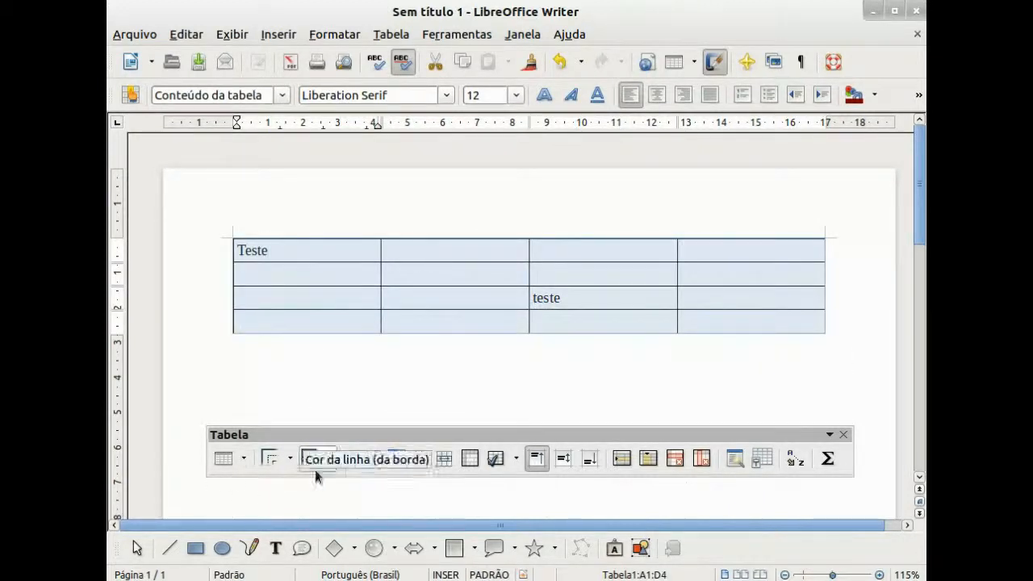
pyautogui.click(291, 458)
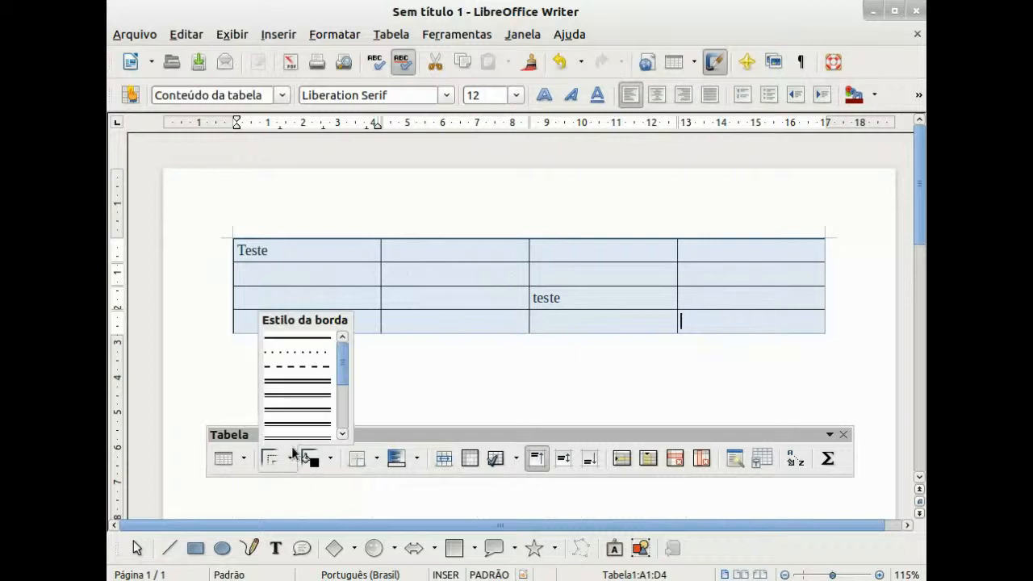
pyautogui.click(306, 352)
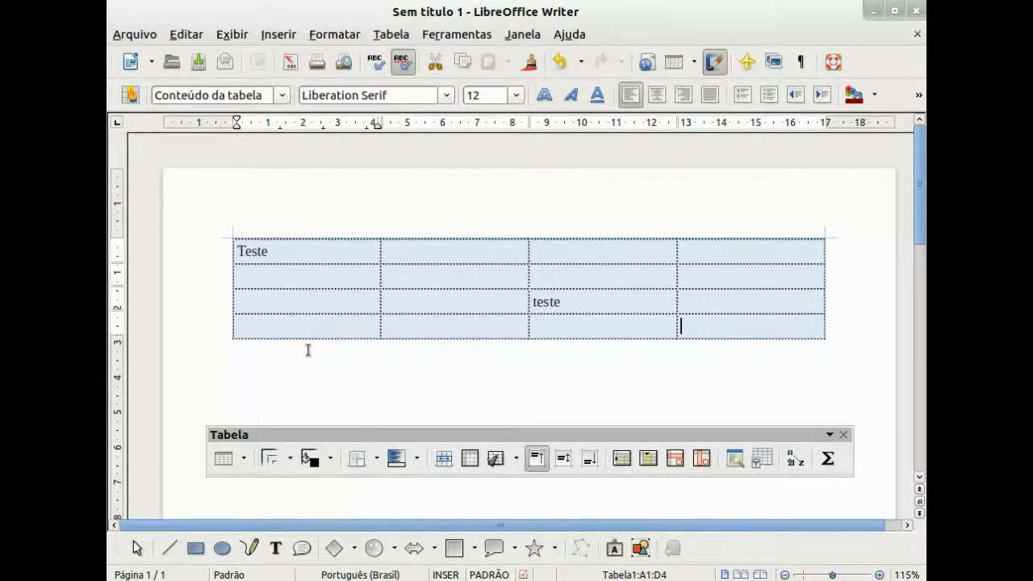
pyautogui.click(294, 456)
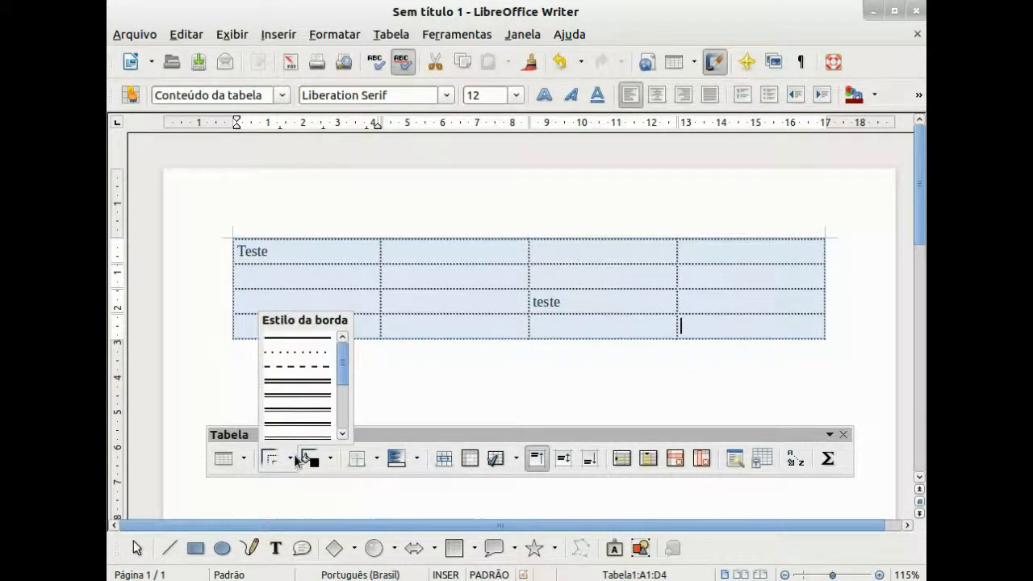
pyautogui.click(295, 397)
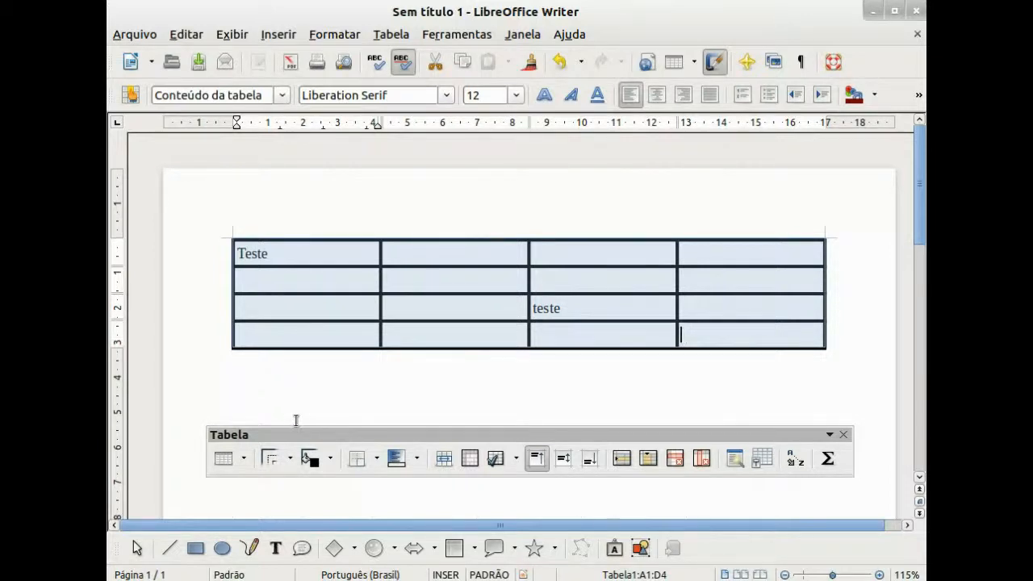
pyautogui.click(292, 457)
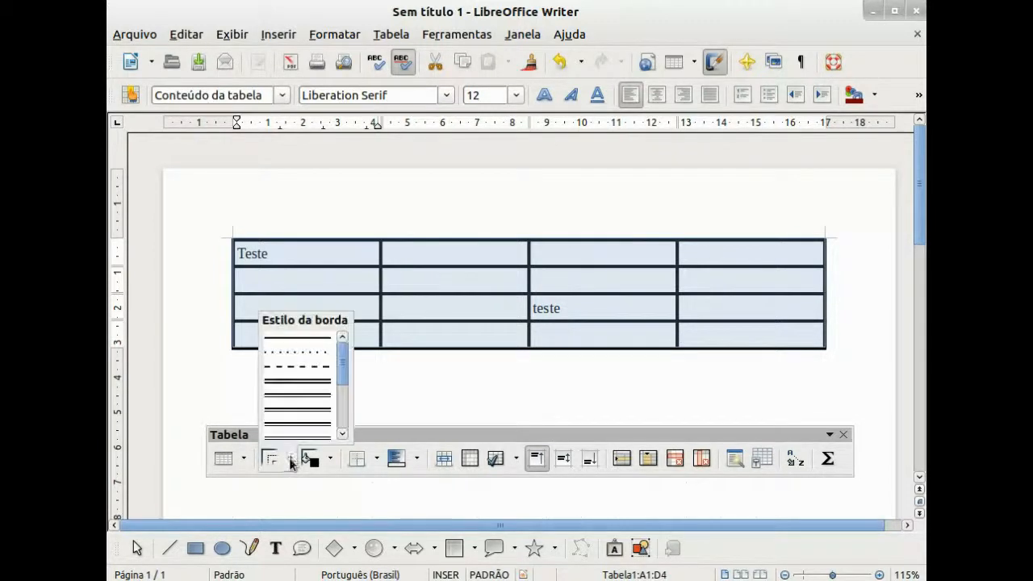
pyautogui.click(296, 367)
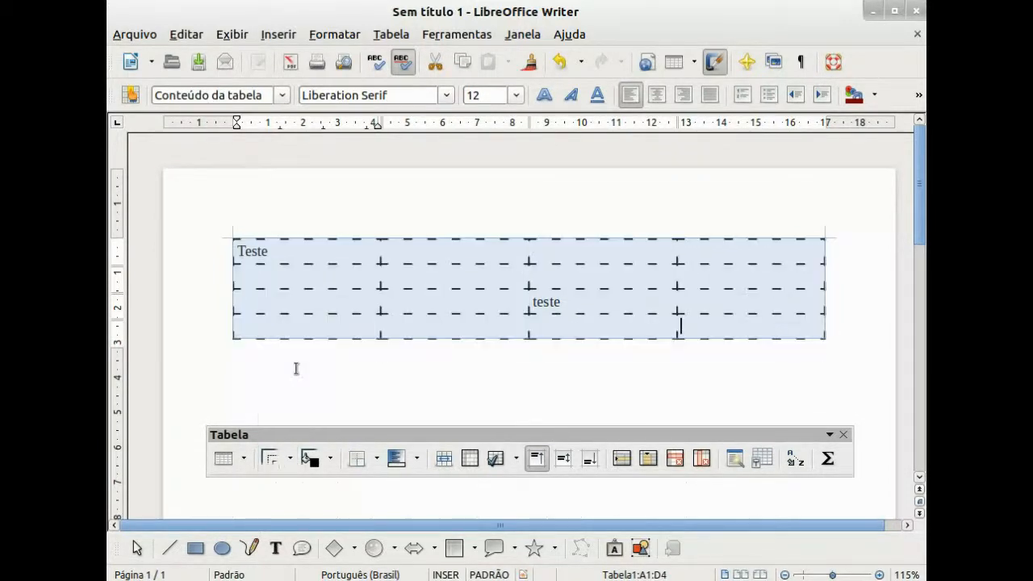
# Step: Try the thin solid border style and the blue border colour on the whole table
pyautogui.click(274, 458)
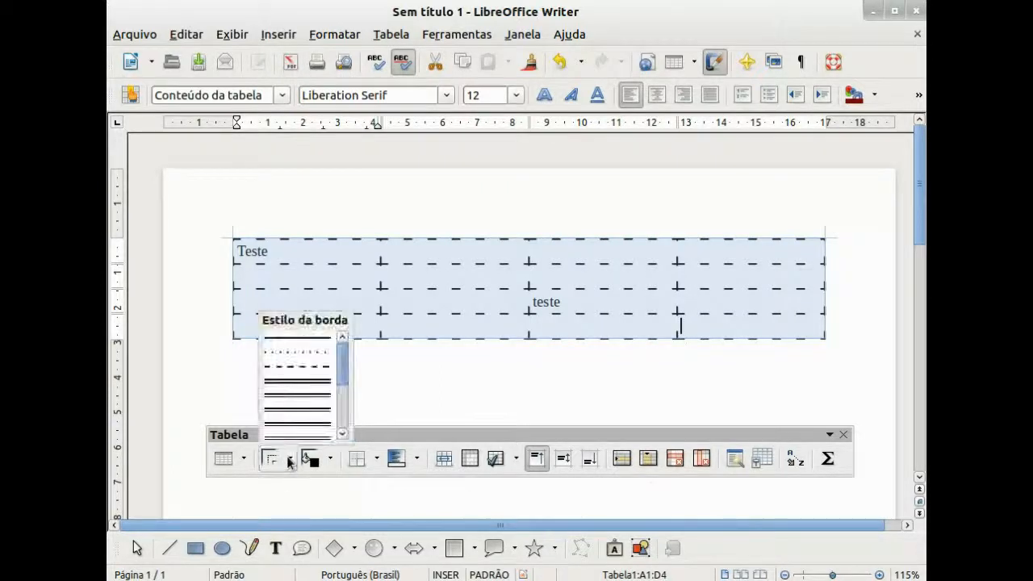
pyautogui.click(295, 339)
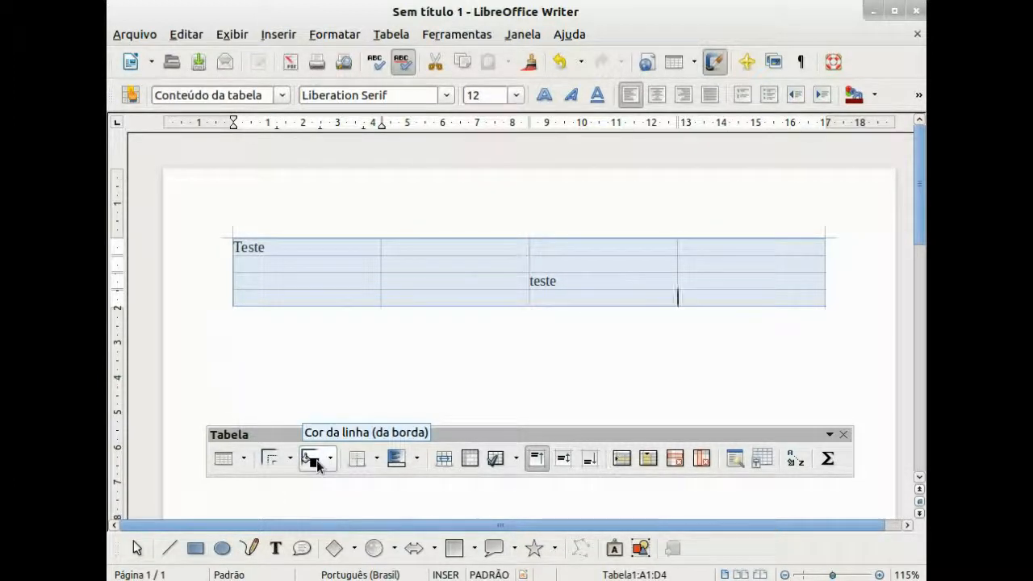
pyautogui.click(289, 457)
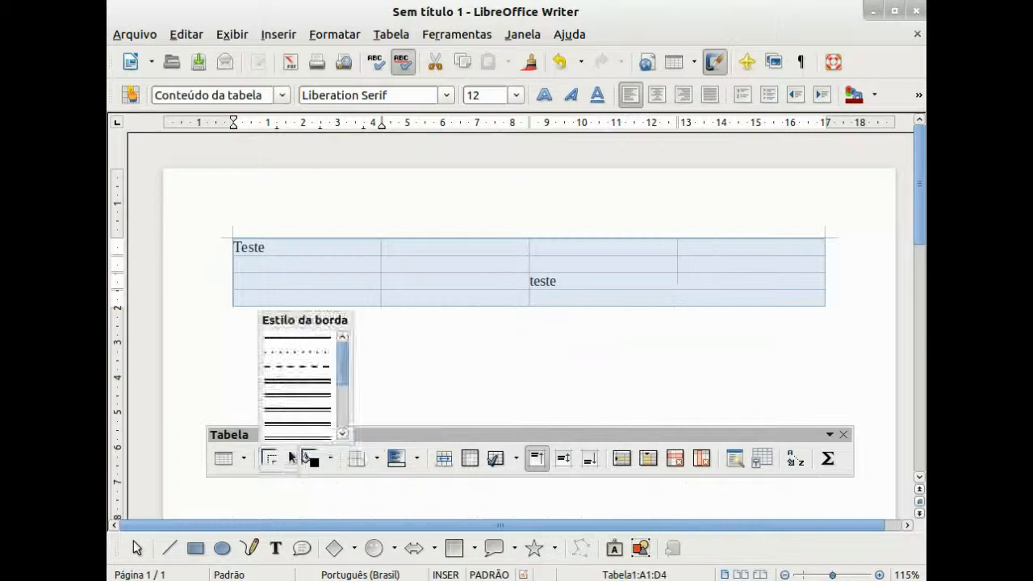
pyautogui.click(293, 338)
pyautogui.click(330, 460)
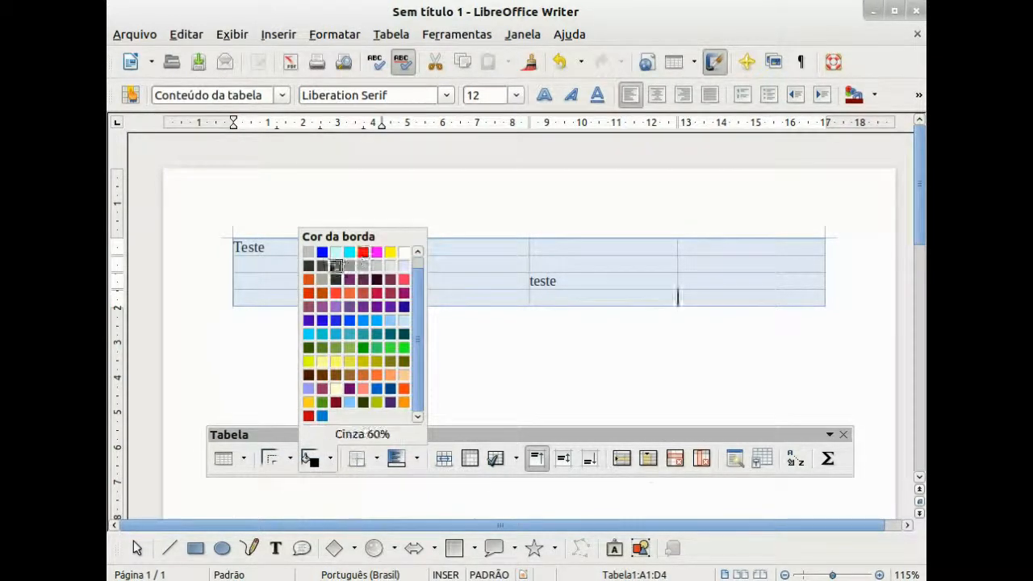
pyautogui.click(323, 253)
# Step: Reselect the whole table and apply border lines around and between all cells
pyautogui.moveTo(332, 242); pyautogui.dragTo(501, 280)
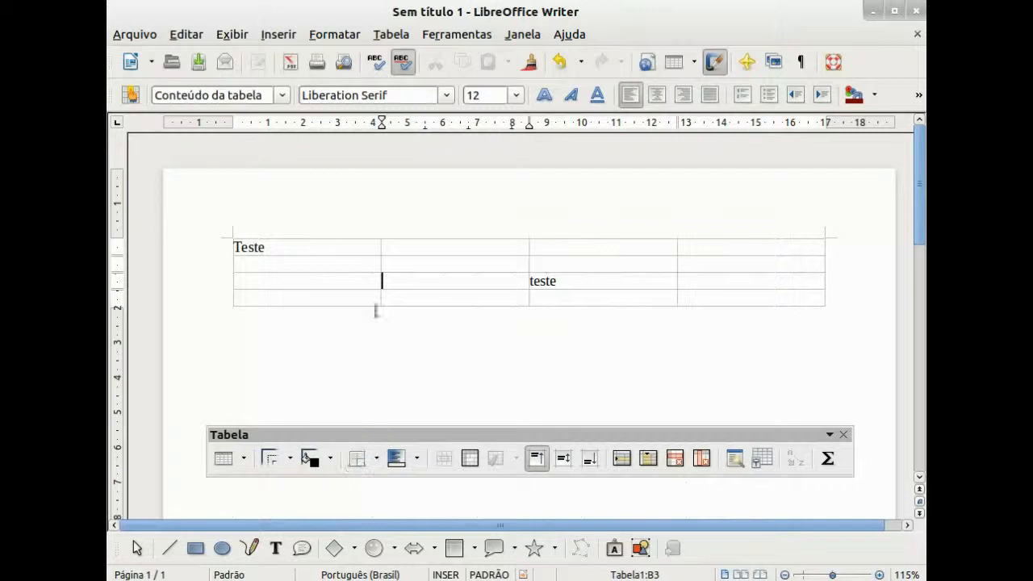
pyautogui.moveTo(368, 246); pyautogui.dragTo(695, 291)
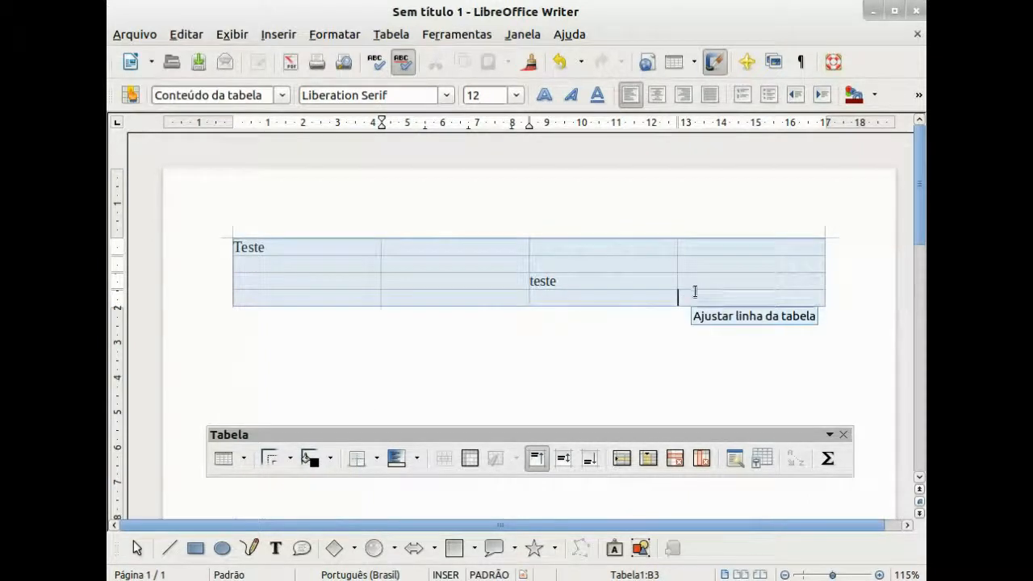
pyautogui.click(376, 458)
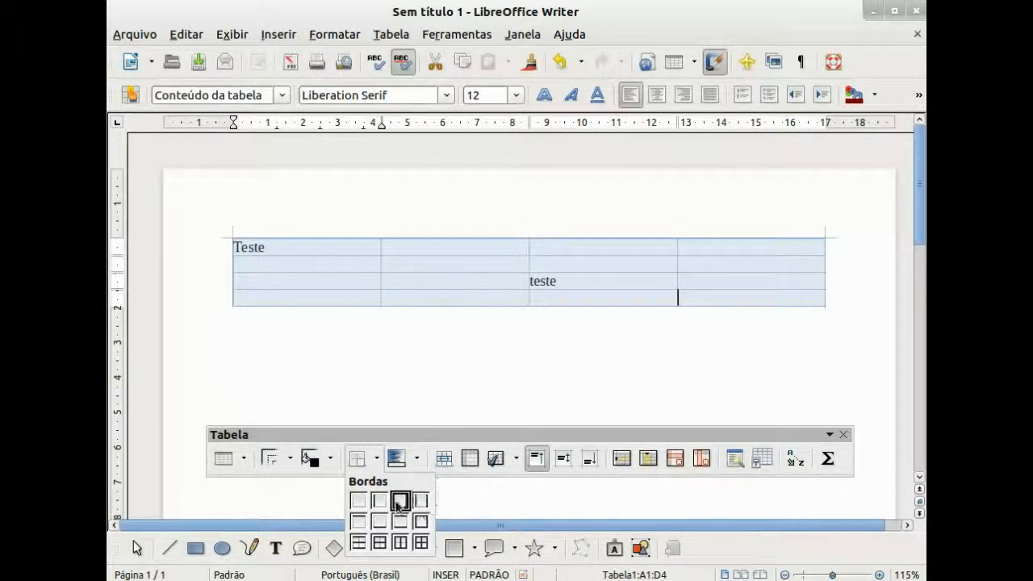
pyautogui.click(401, 543)
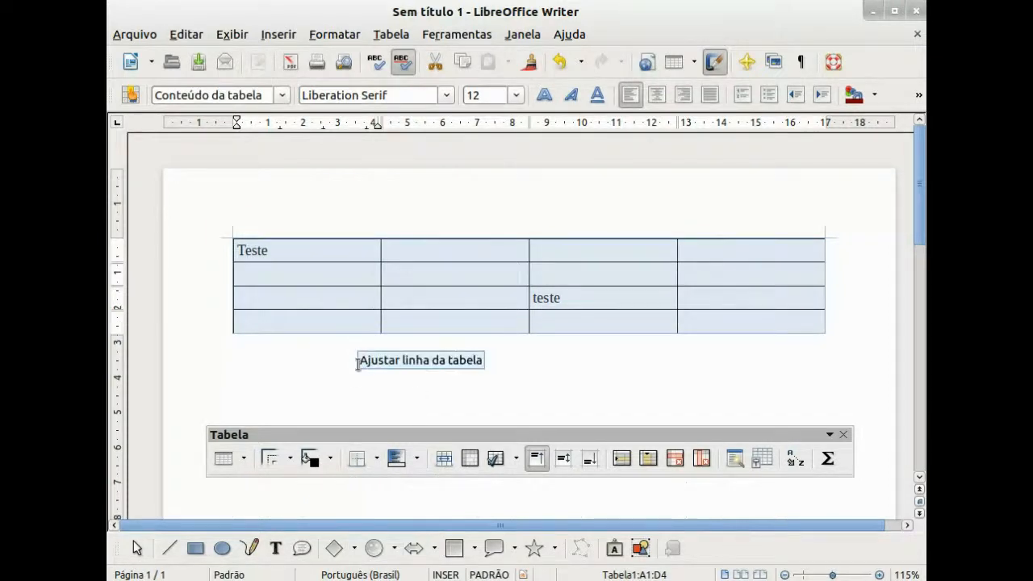
# Step: Fill the background of all table cells with light yellow and clear the selection
pyautogui.click(418, 462)
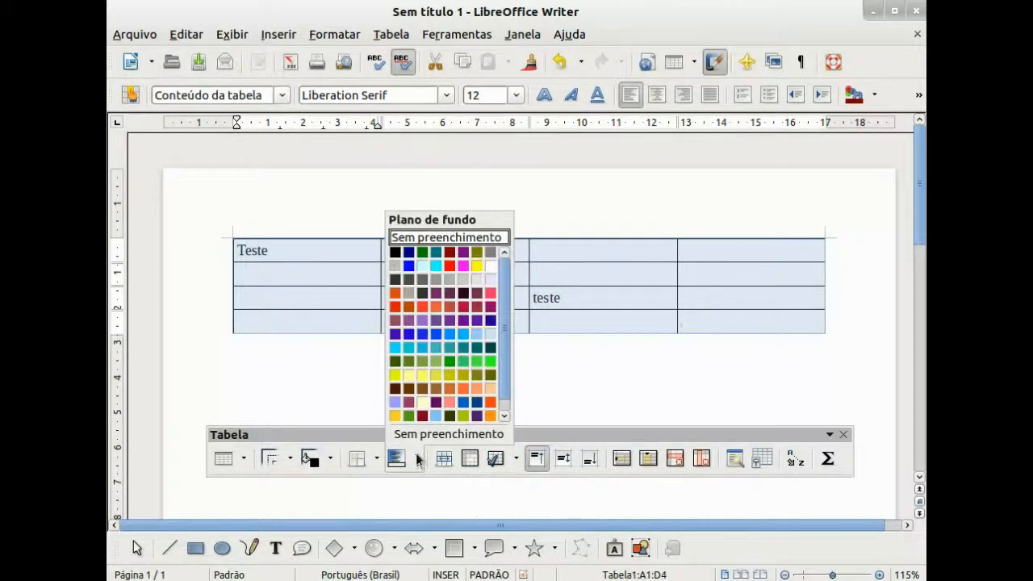
pyautogui.click(417, 364)
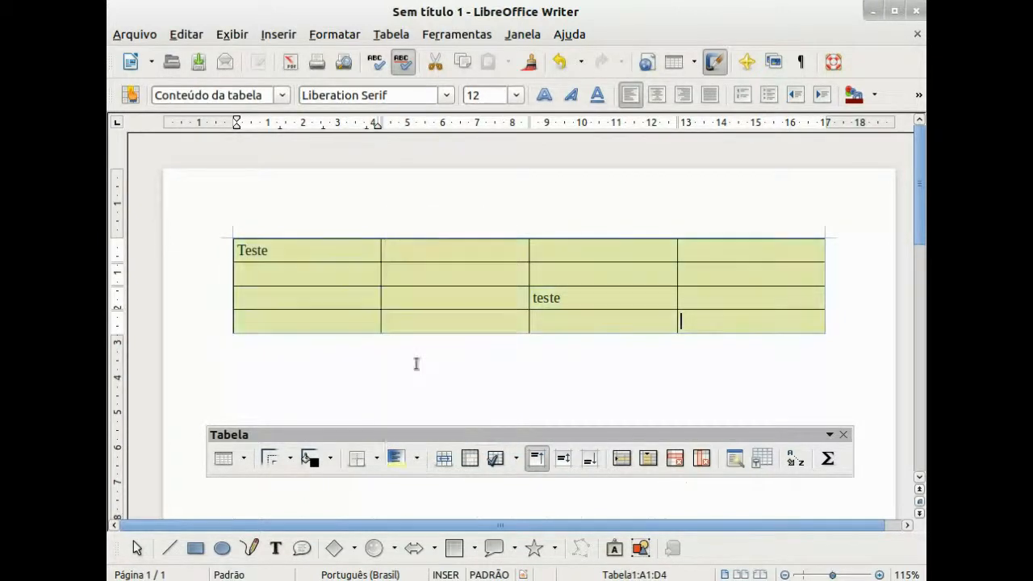
pyautogui.click(434, 295)
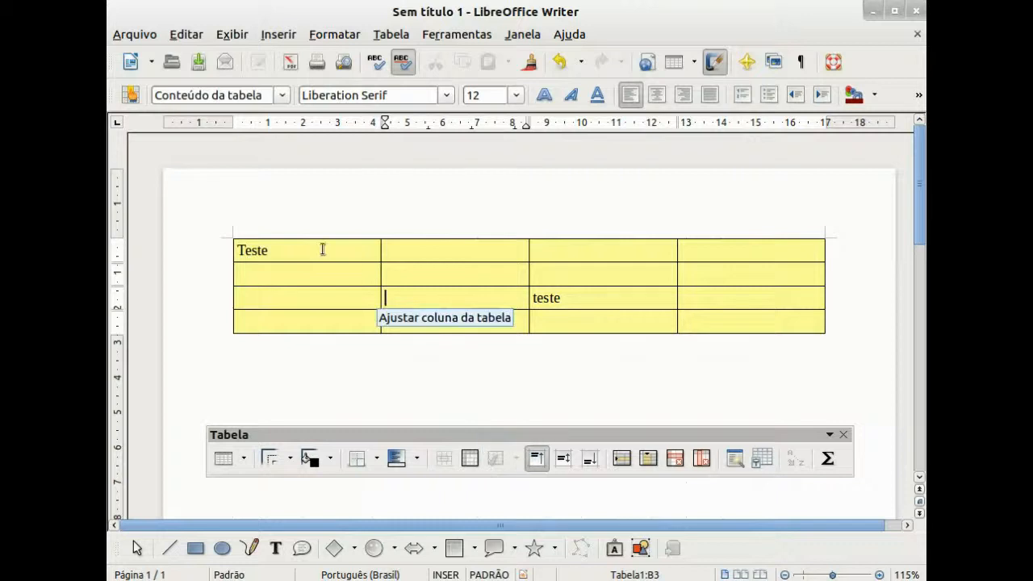
# Step: Merge the first two cells of the table's second row
pyautogui.click(355, 272)
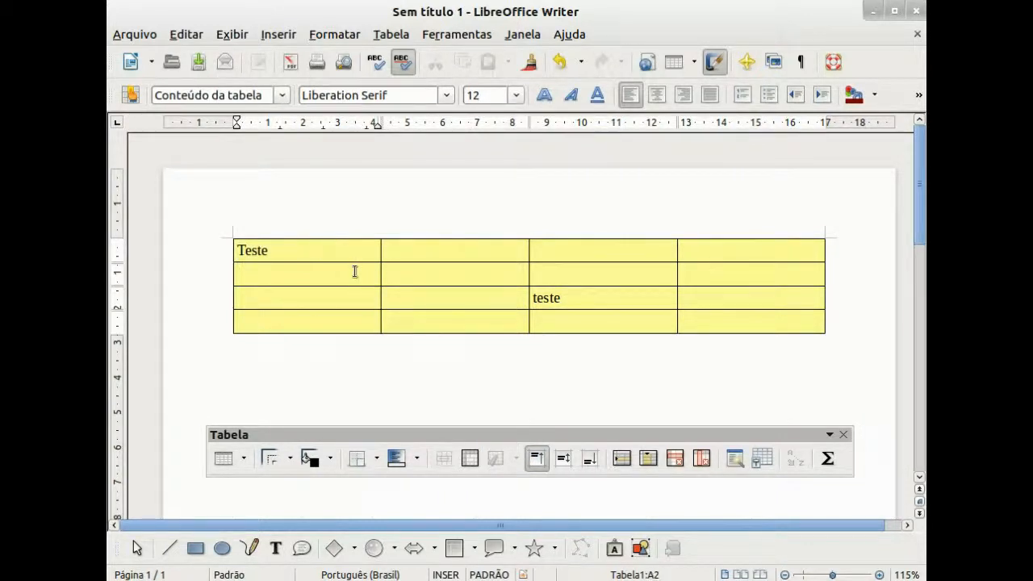
pyautogui.moveTo(388, 273); pyautogui.dragTo(405, 273)
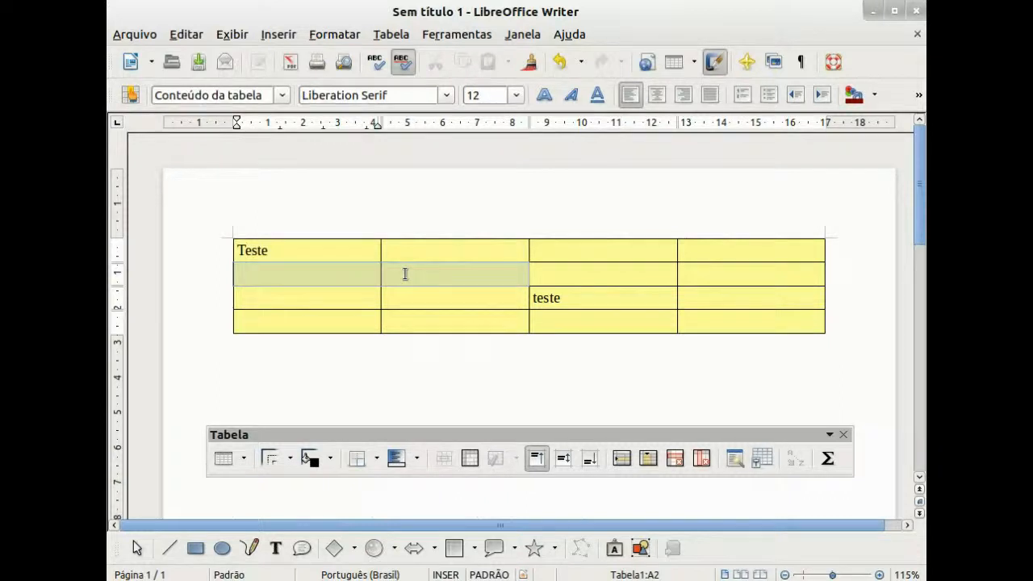
pyautogui.click(387, 297)
pyautogui.moveTo(323, 271); pyautogui.dragTo(424, 277)
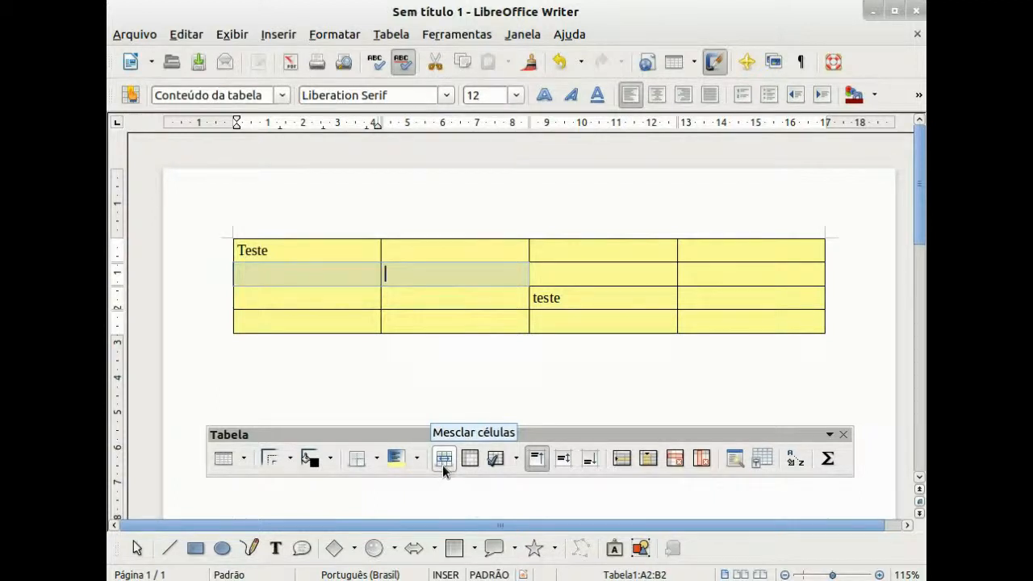
pyautogui.click(442, 465)
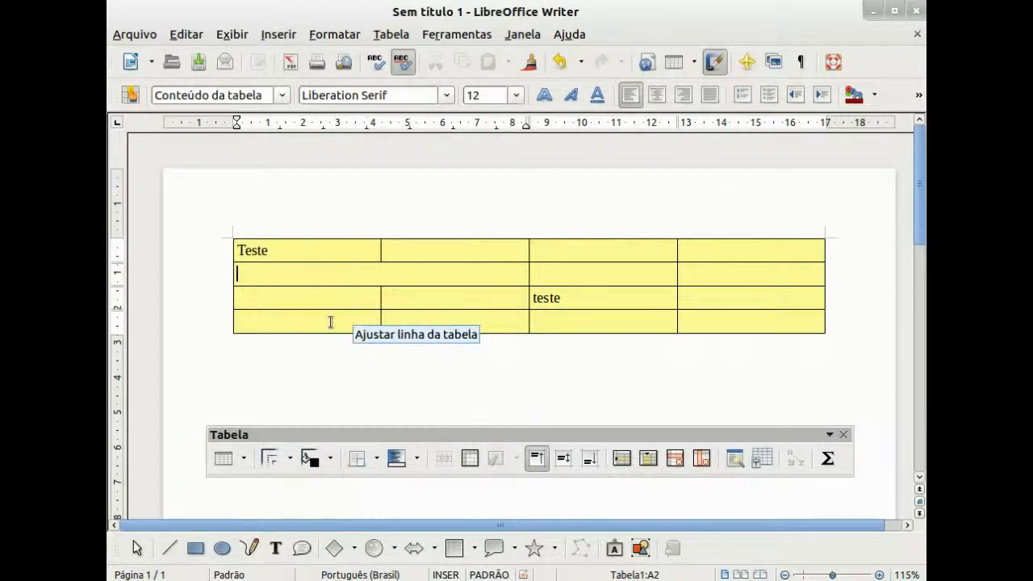
# Step: Try to split the first cell of the table's third row horizontally into 3 cells, and undo the split
pyautogui.click(328, 295)
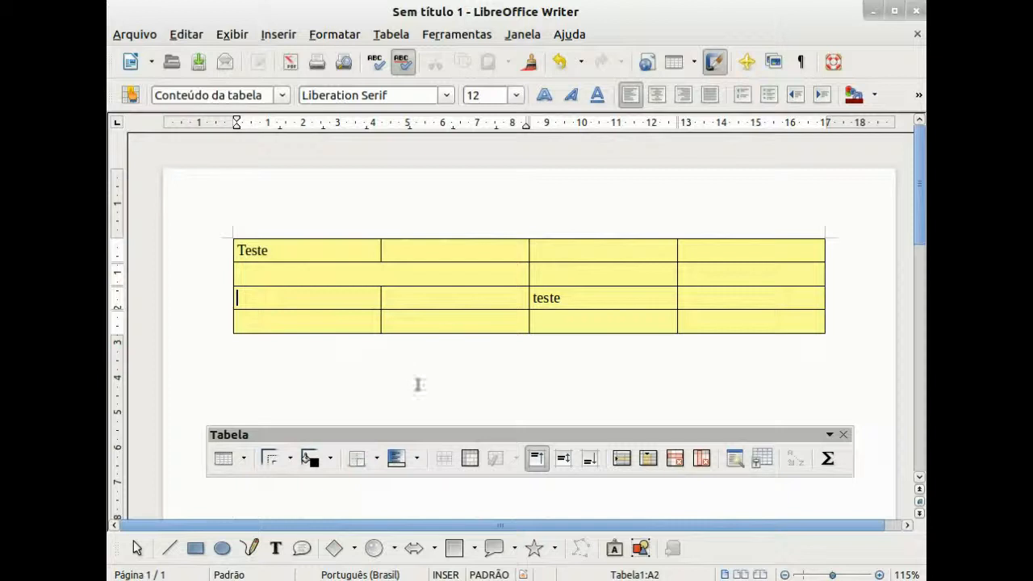
pyautogui.click(467, 465)
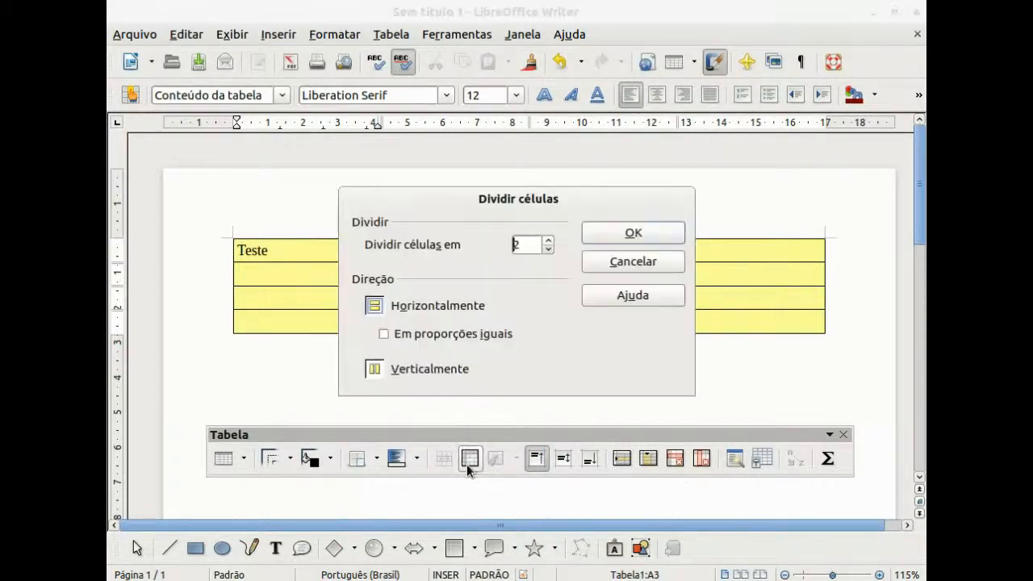
pyautogui.click(549, 244)
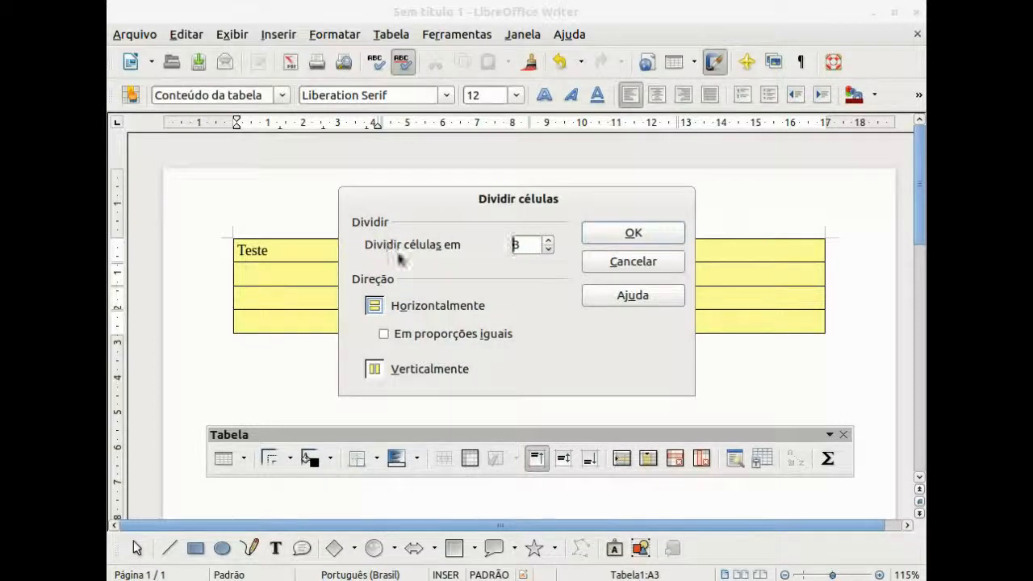
pyautogui.click(633, 235)
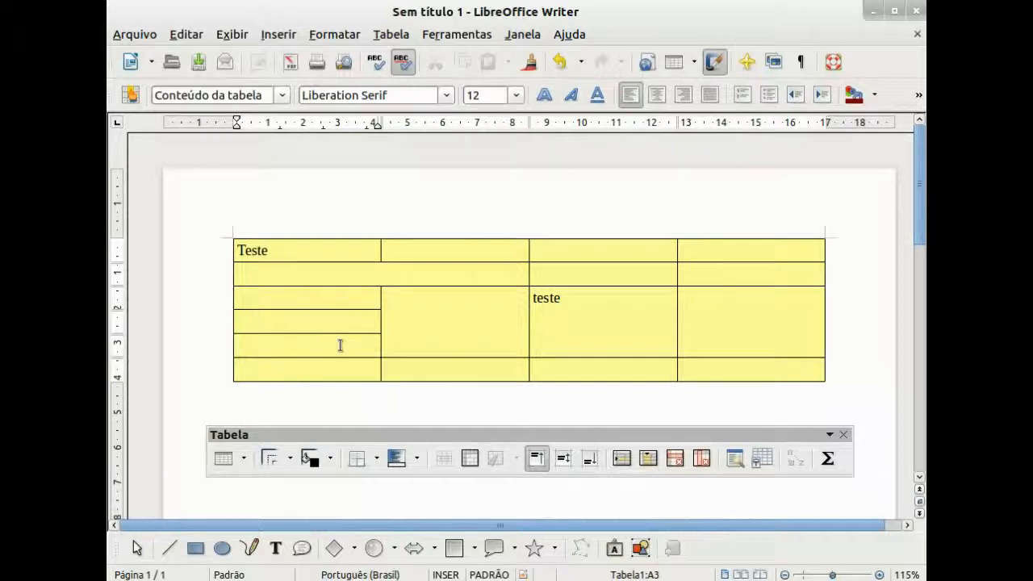
pyautogui.click(559, 64)
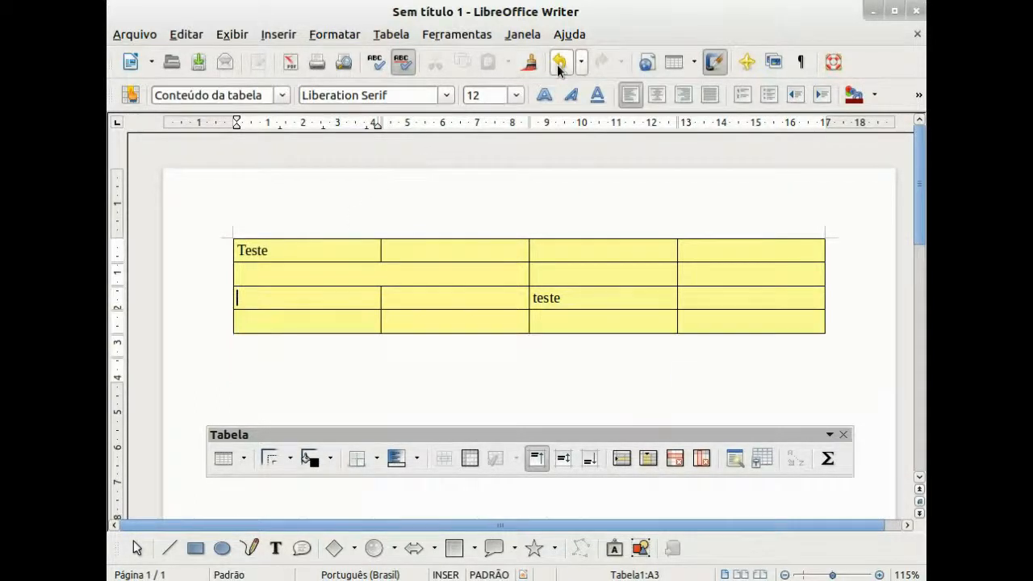
# Step: Split the first cell of the table's third row vertically into 3 cells
pyautogui.click(469, 461)
pyautogui.moveTo(493, 199); pyautogui.dragTo(666, 182)
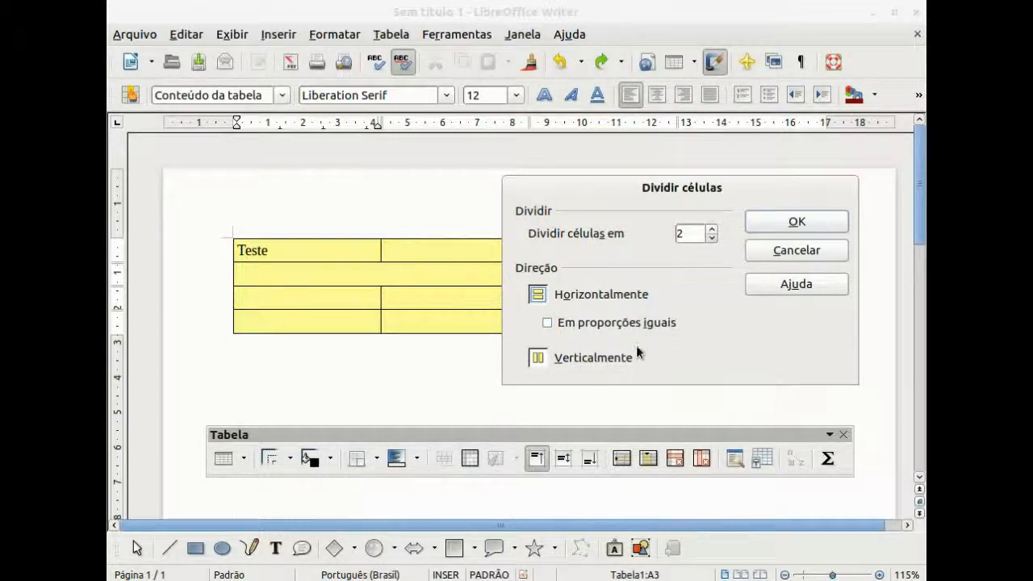
pyautogui.click(539, 357)
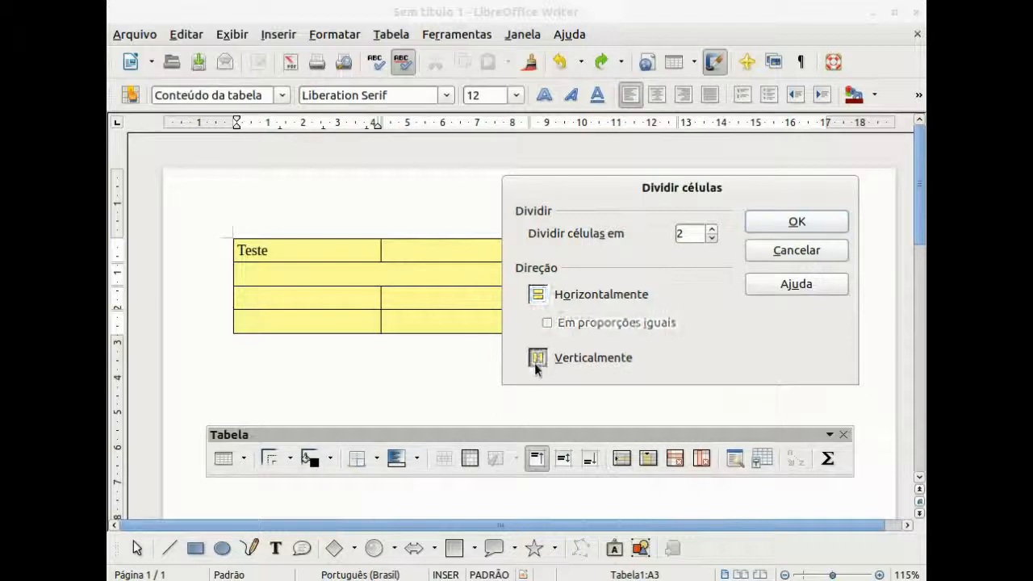
pyautogui.click(711, 229)
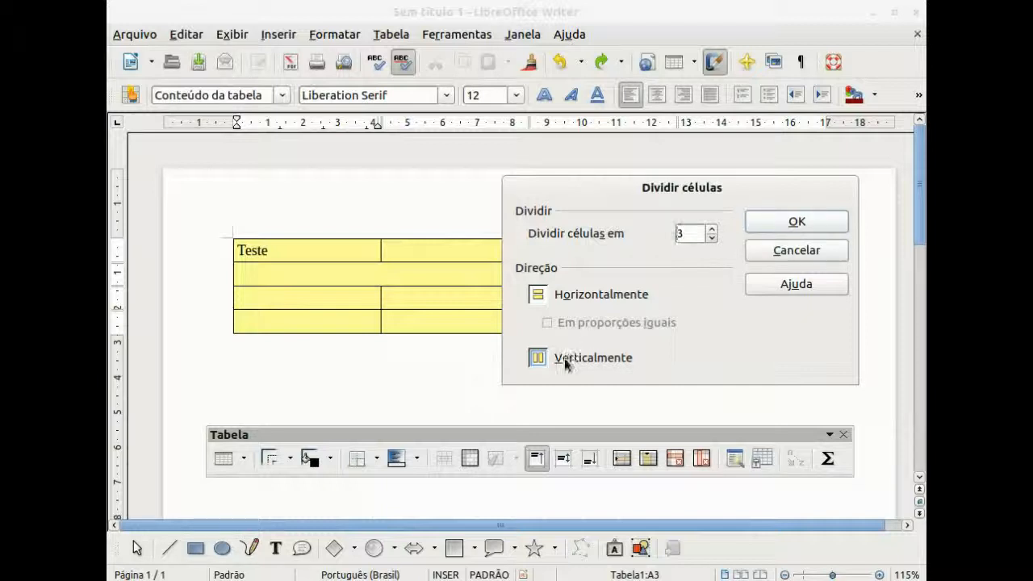
pyautogui.click(802, 225)
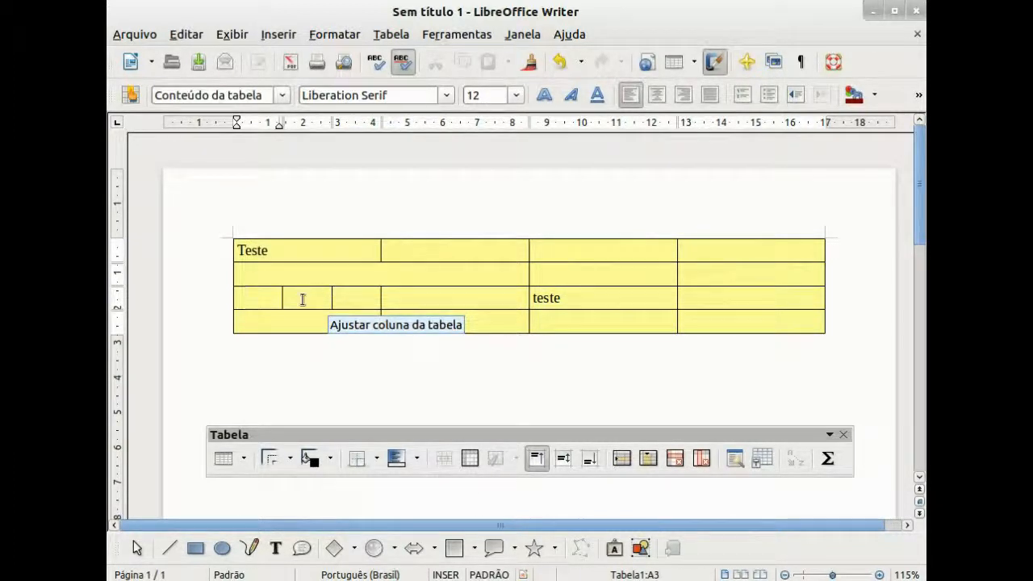
# Step: Split the last column's cells in the second and third rows vertically into 4 cells each, and clear the selection
pyautogui.click(737, 276)
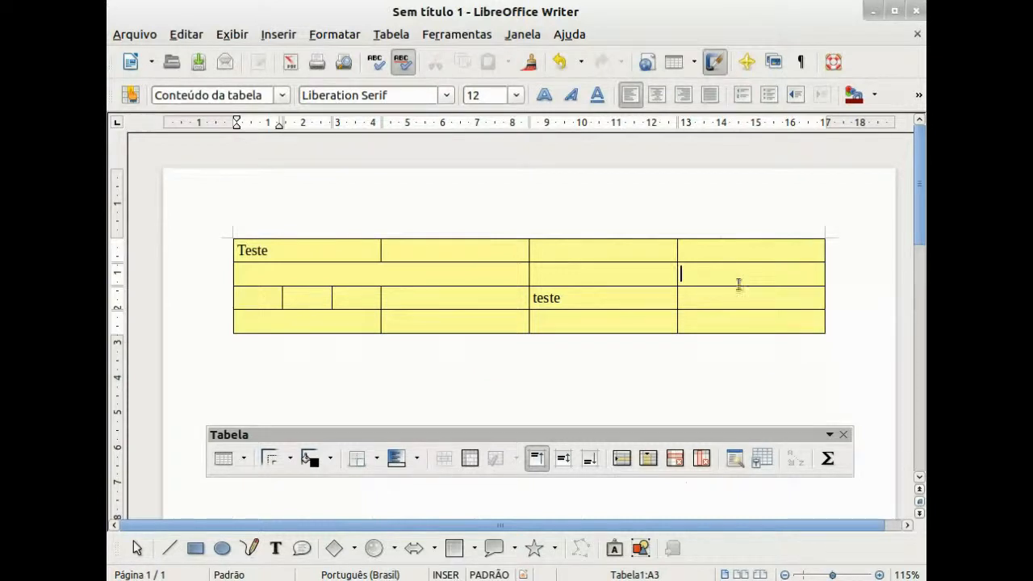
pyautogui.moveTo(738, 284); pyautogui.dragTo(738, 300)
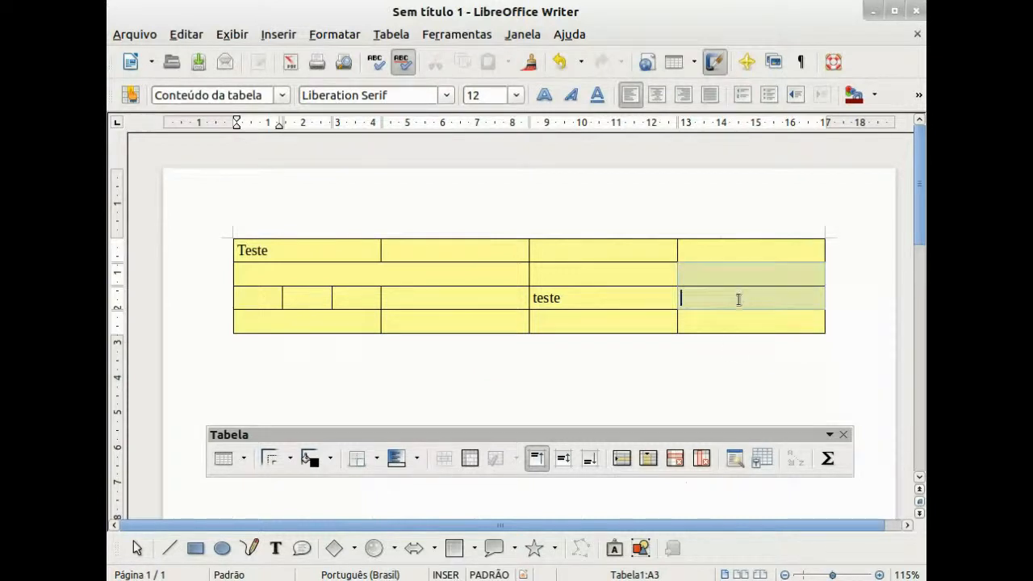
pyautogui.click(471, 460)
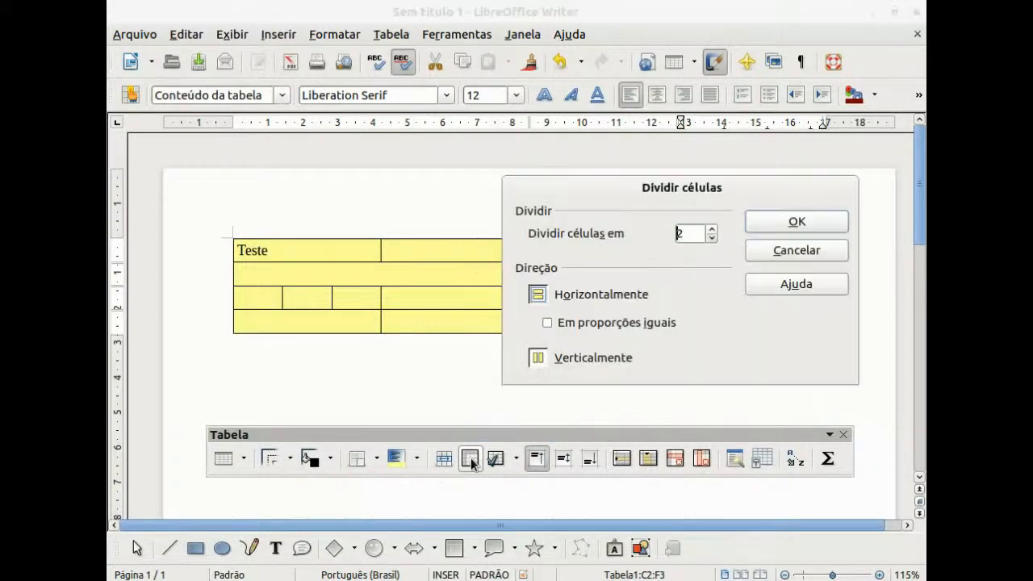
pyautogui.click(537, 357)
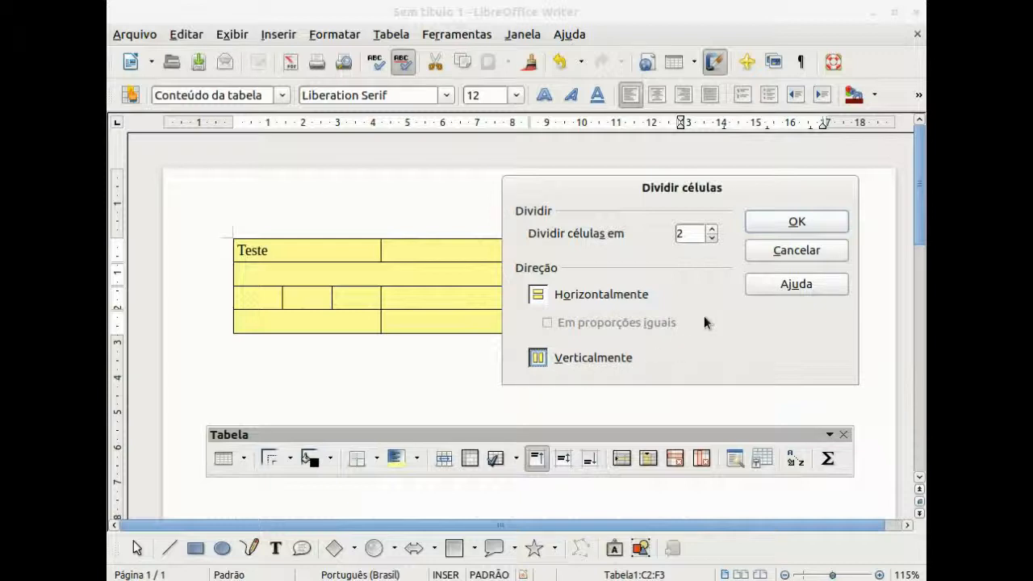
pyautogui.click(714, 229)
pyautogui.click(713, 230)
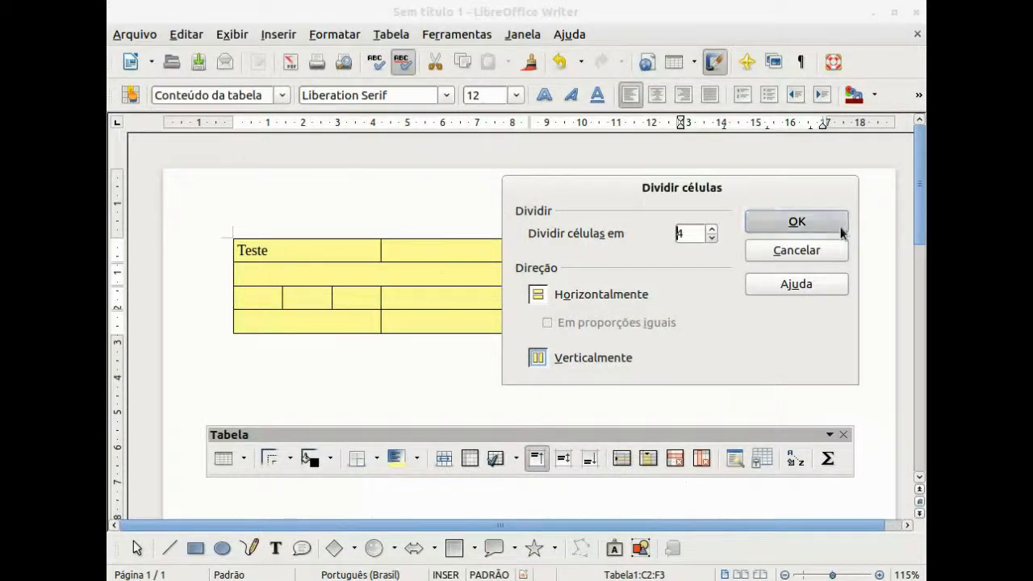
pyautogui.click(843, 227)
pyautogui.click(761, 335)
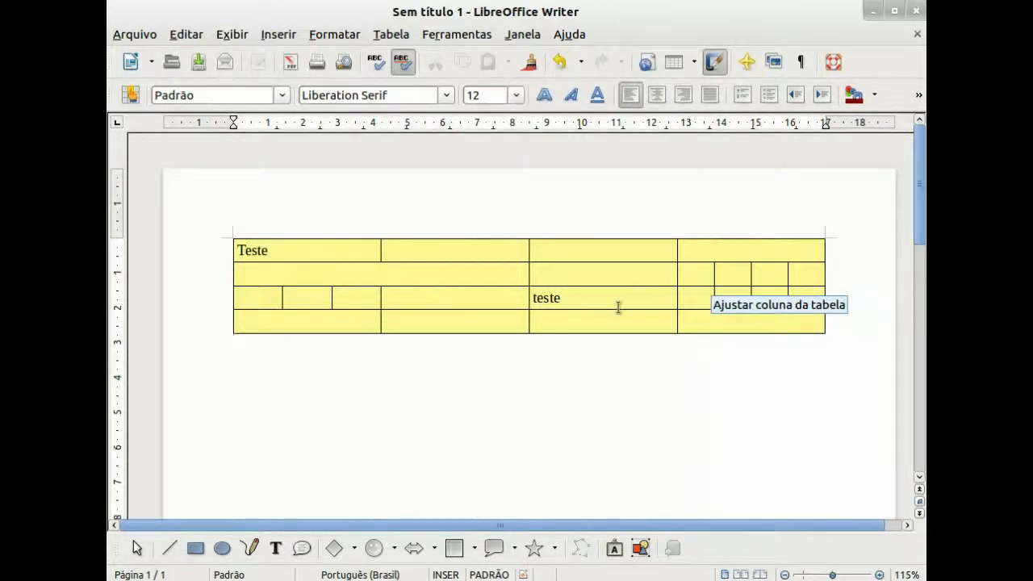
# Step: Split the third cell of the table's last row horizontally into 2 cells
pyautogui.click(579, 323)
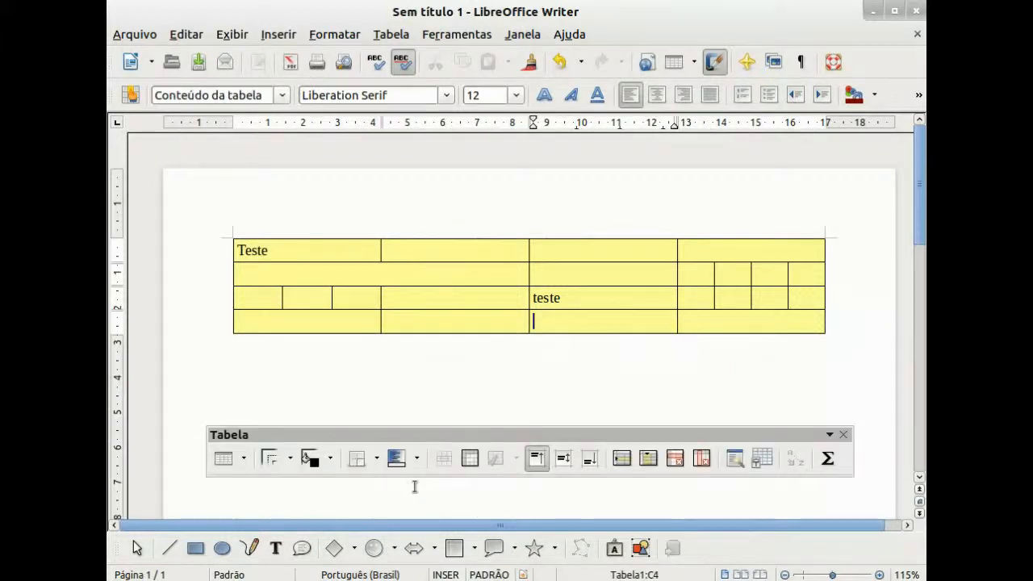
pyautogui.click(477, 458)
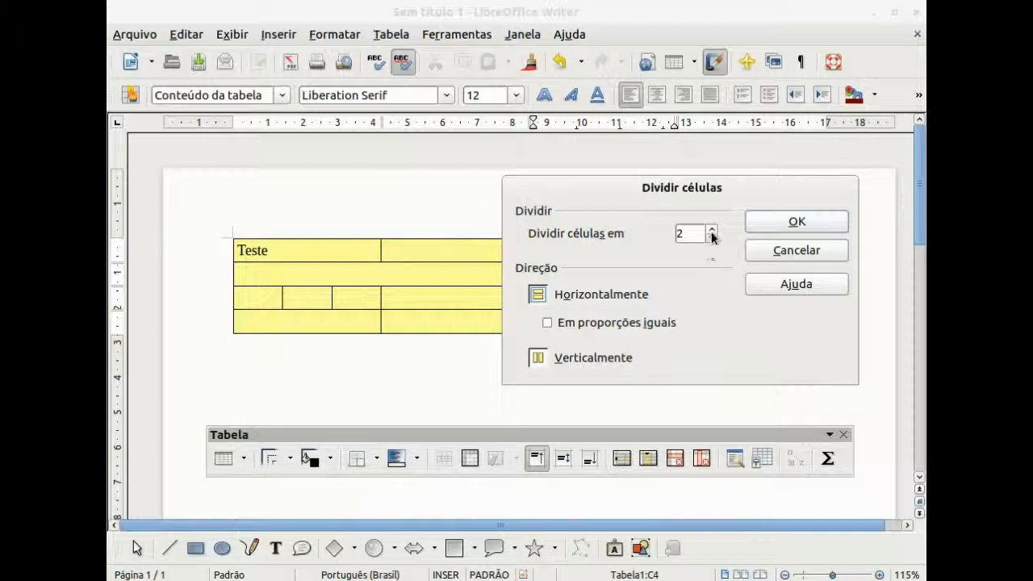
pyautogui.click(790, 232)
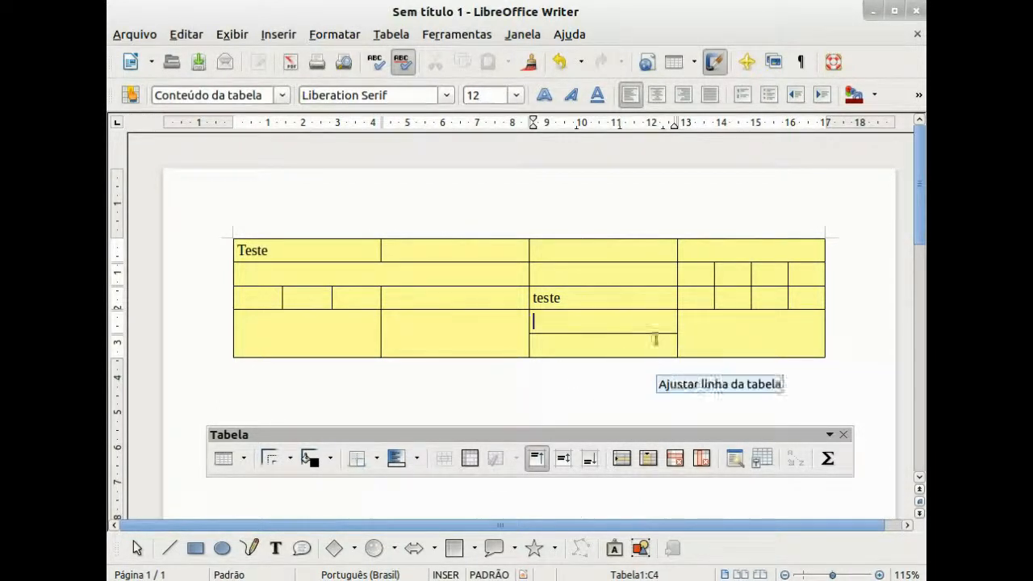
# Step: Merge back the two split cells in the last row and the three small cells at the start of the third row
pyautogui.moveTo(652, 324); pyautogui.dragTo(652, 336)
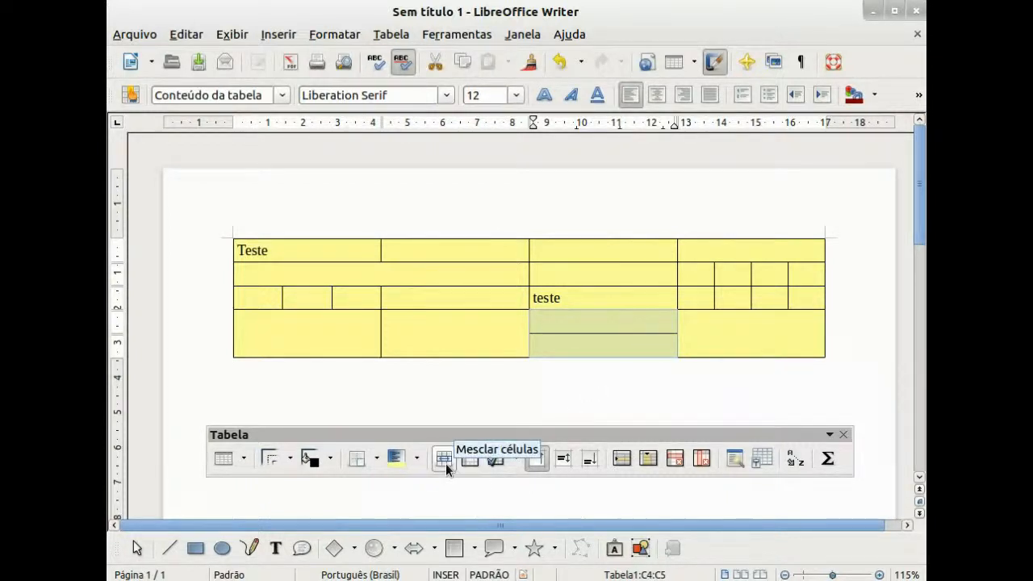
pyautogui.click(445, 458)
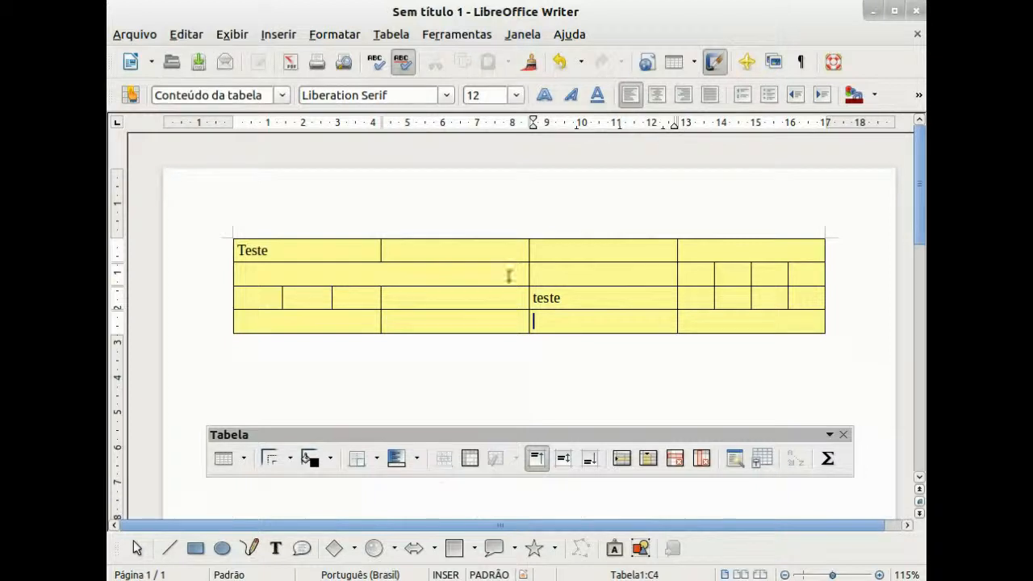
pyautogui.moveTo(269, 302); pyautogui.dragTo(355, 297)
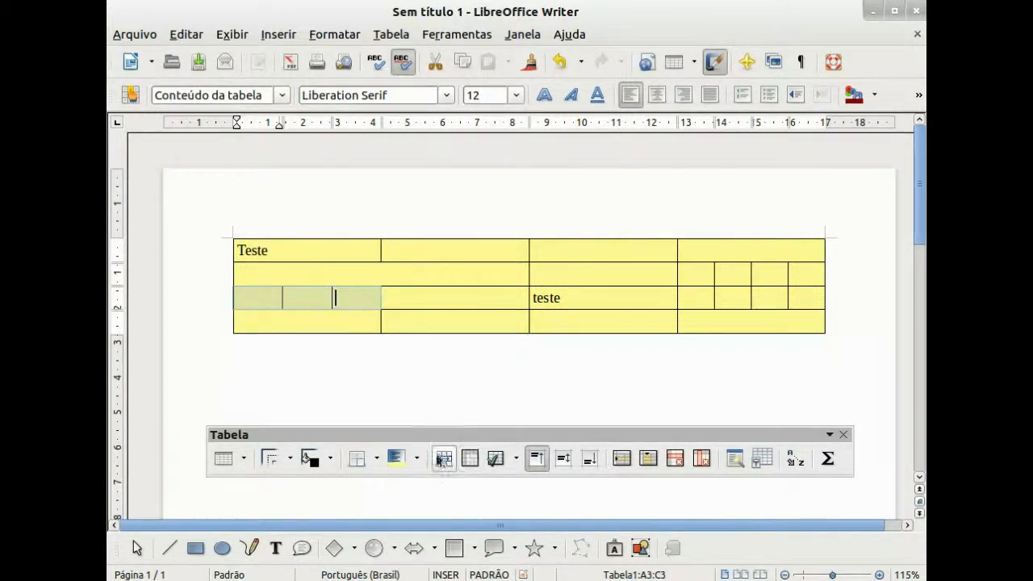
pyautogui.click(443, 458)
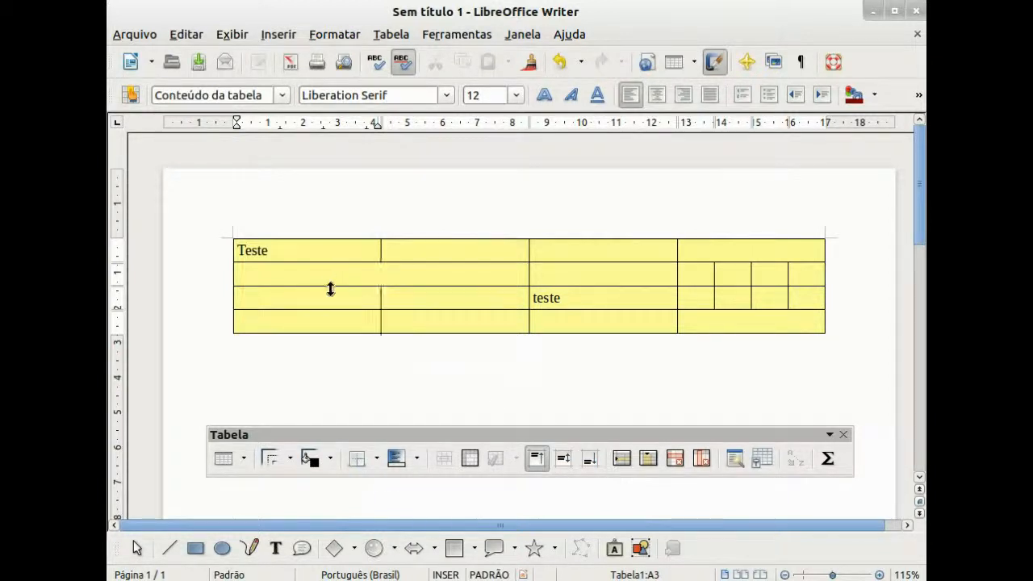
# Step: Split the second cell of the table's last row horizontally into 2 cells
pyautogui.click(477, 317)
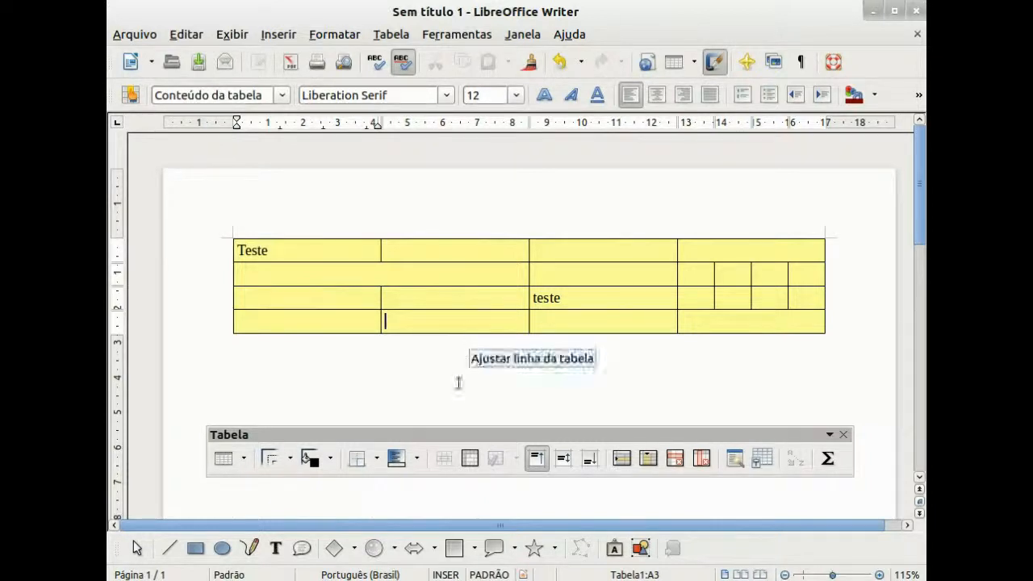
pyautogui.click(470, 458)
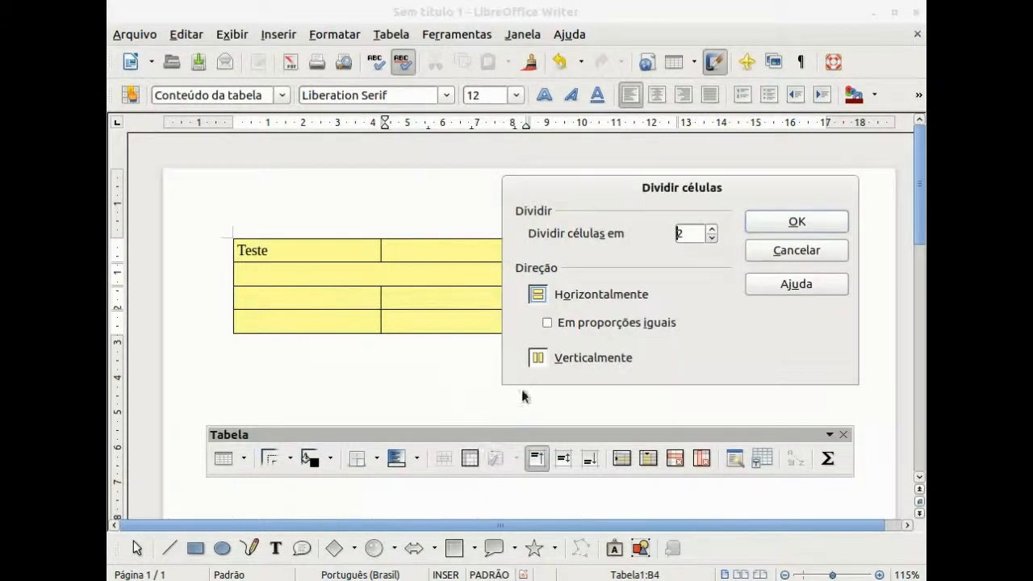
pyautogui.click(807, 221)
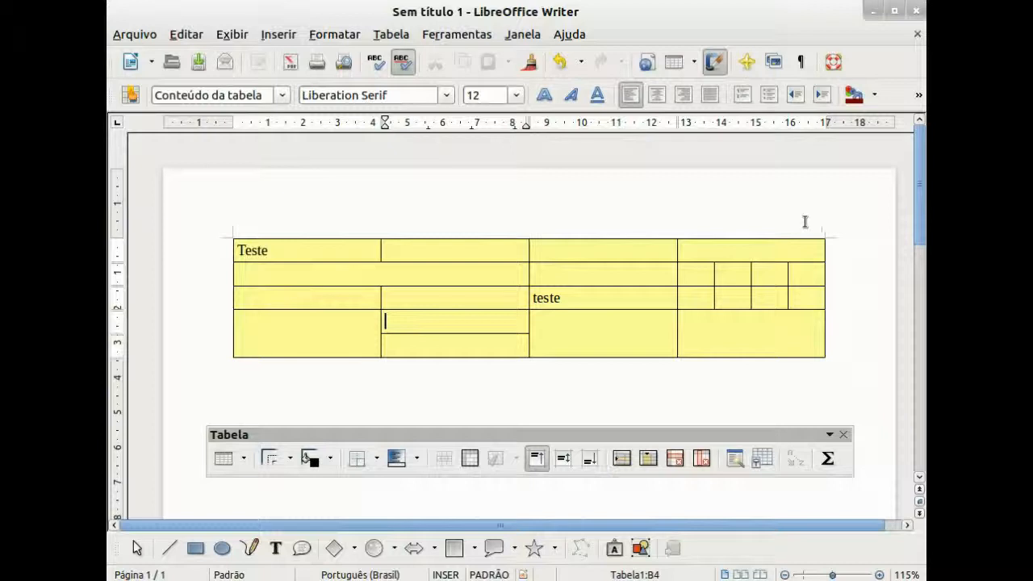
# Step: Enter "texto" in the third cell of the last row and try the vertical alignments, ending with bottom alignment
pyautogui.write('texto')
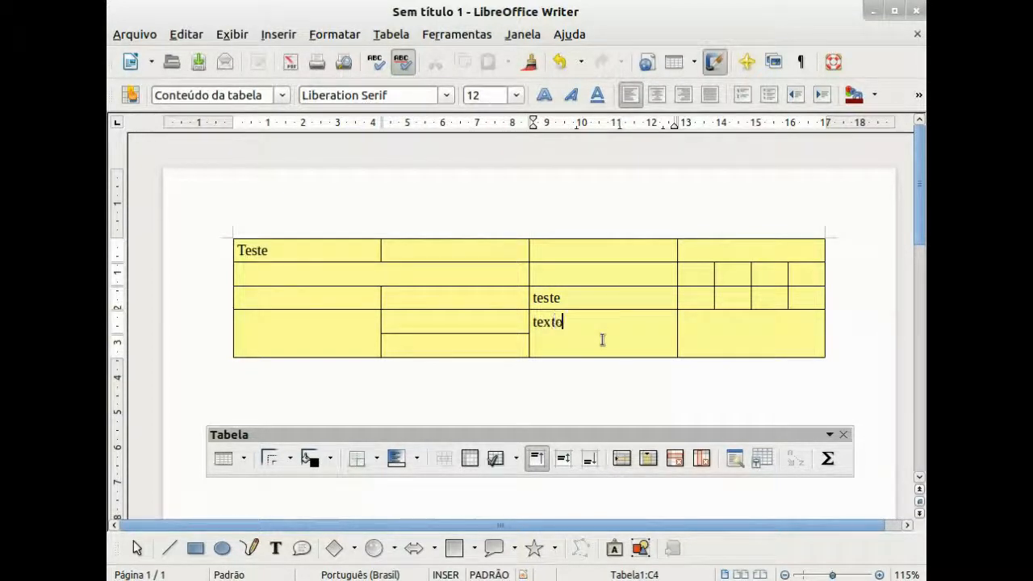
pyautogui.click(532, 465)
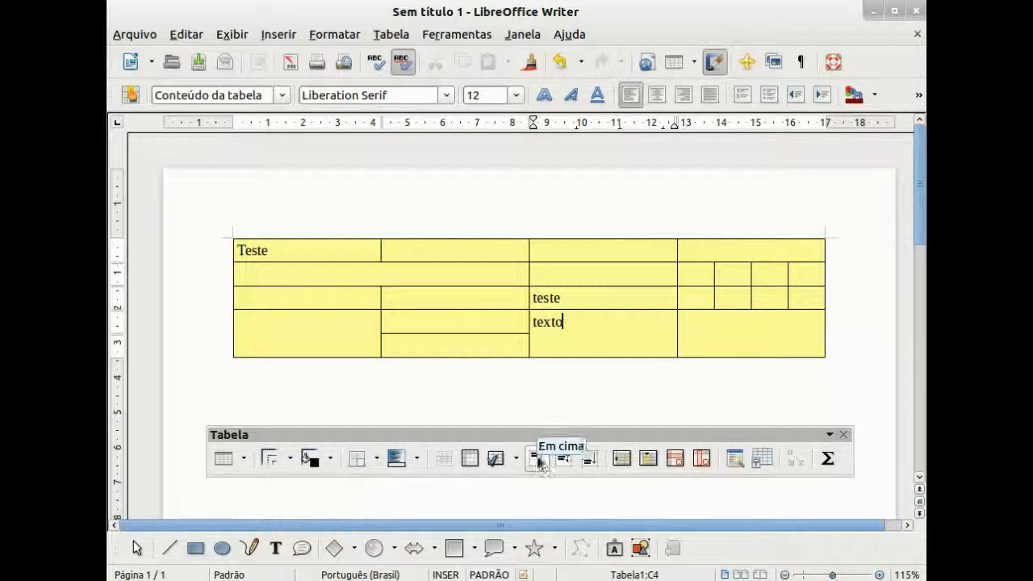
pyautogui.click(567, 465)
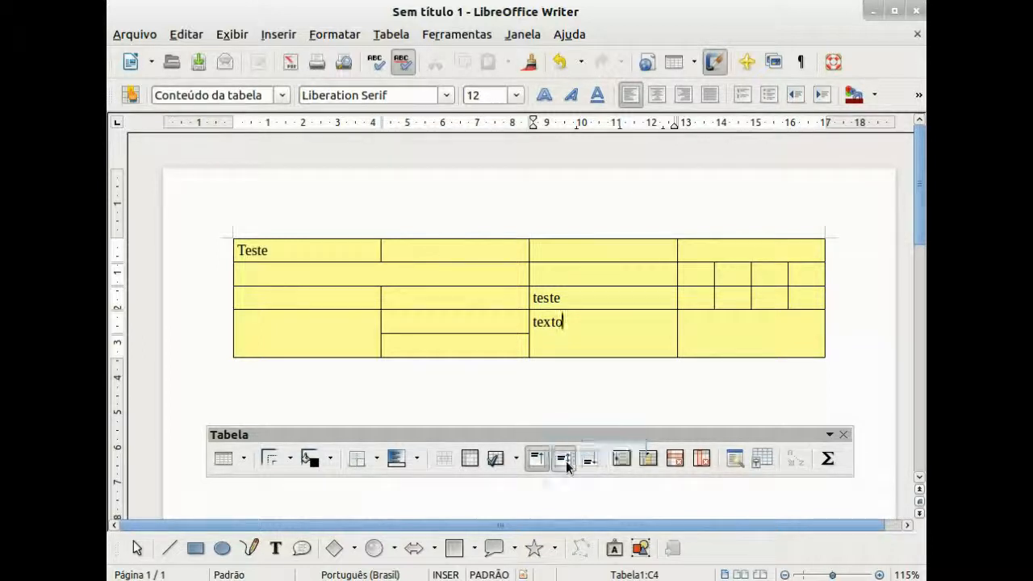
pyautogui.click(593, 463)
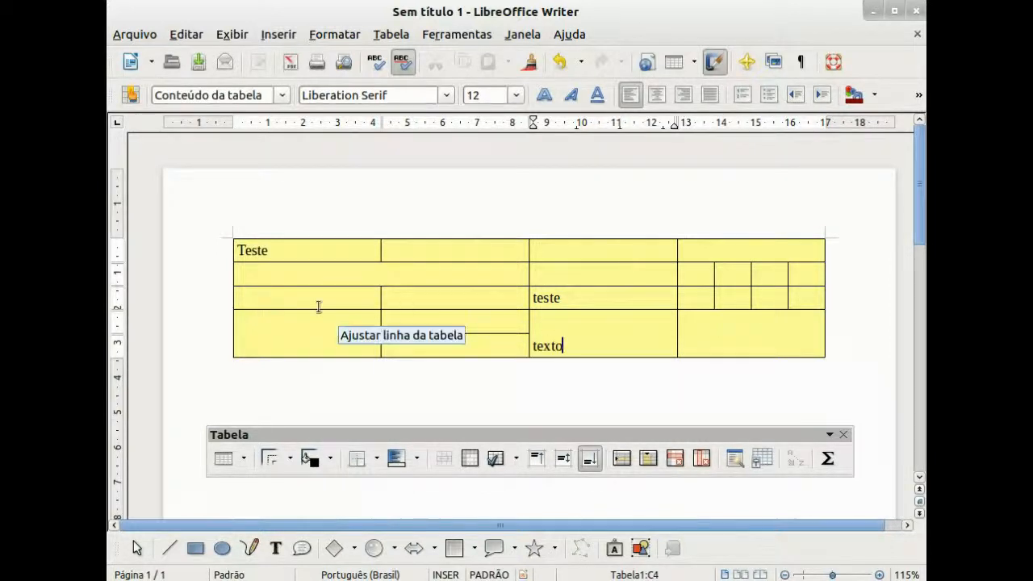
# Step: Centre the word "texto" both horizontally and vertically in its cell
pyautogui.click(655, 97)
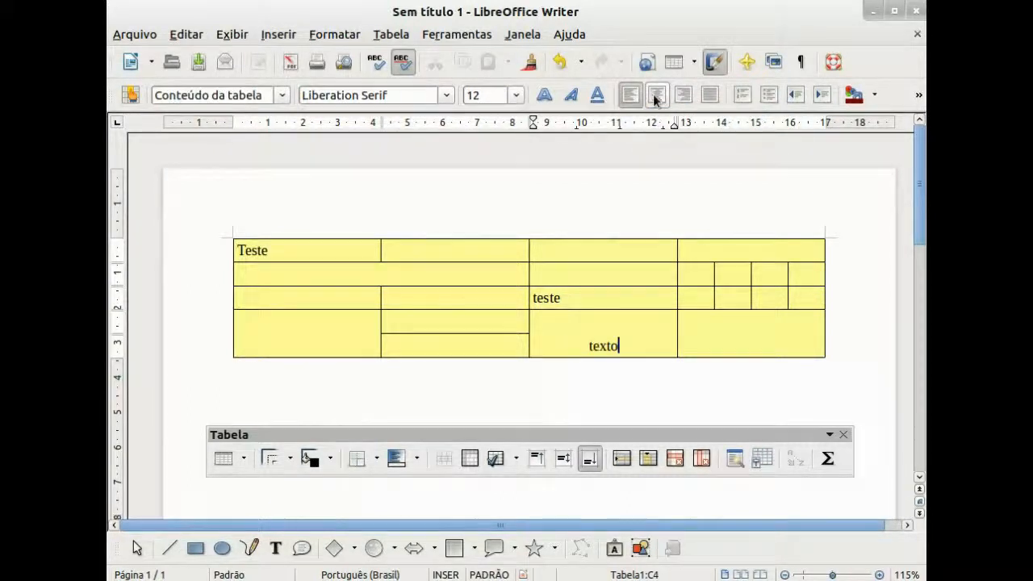
pyautogui.click(562, 460)
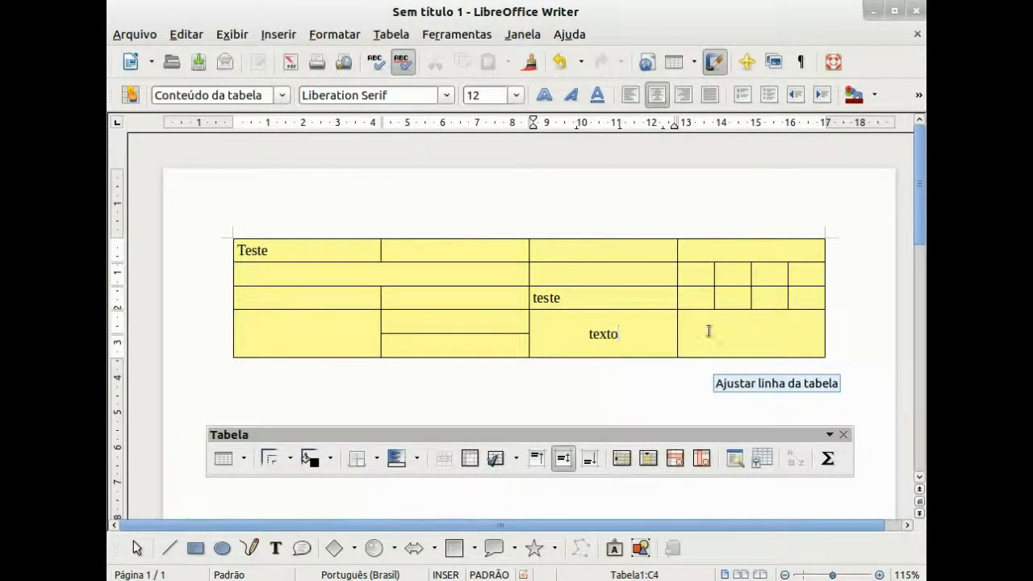
# Step: Insert a row below the table's second row and a column after that row's first merged cell
pyautogui.click(279, 277)
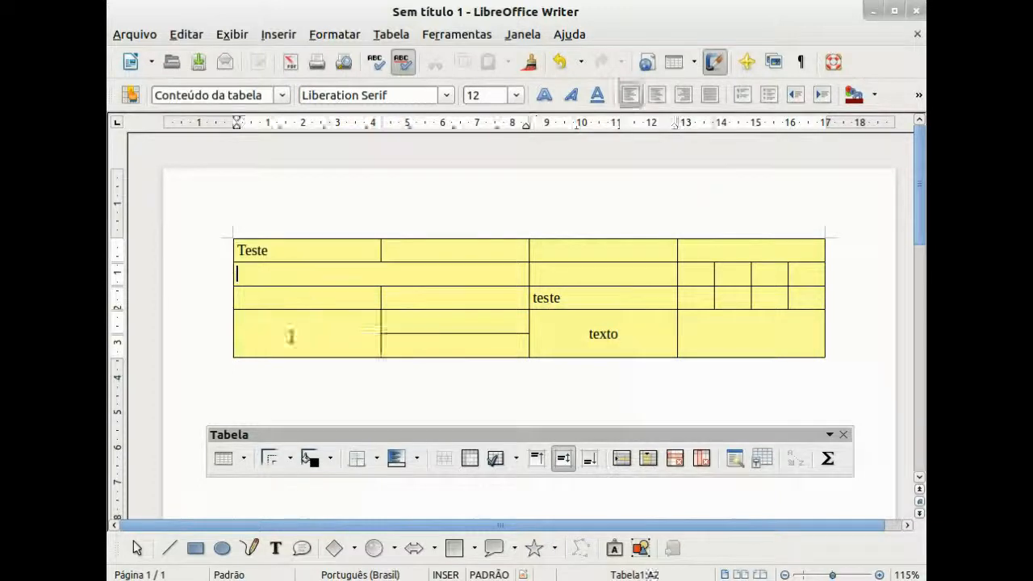
pyautogui.click(622, 460)
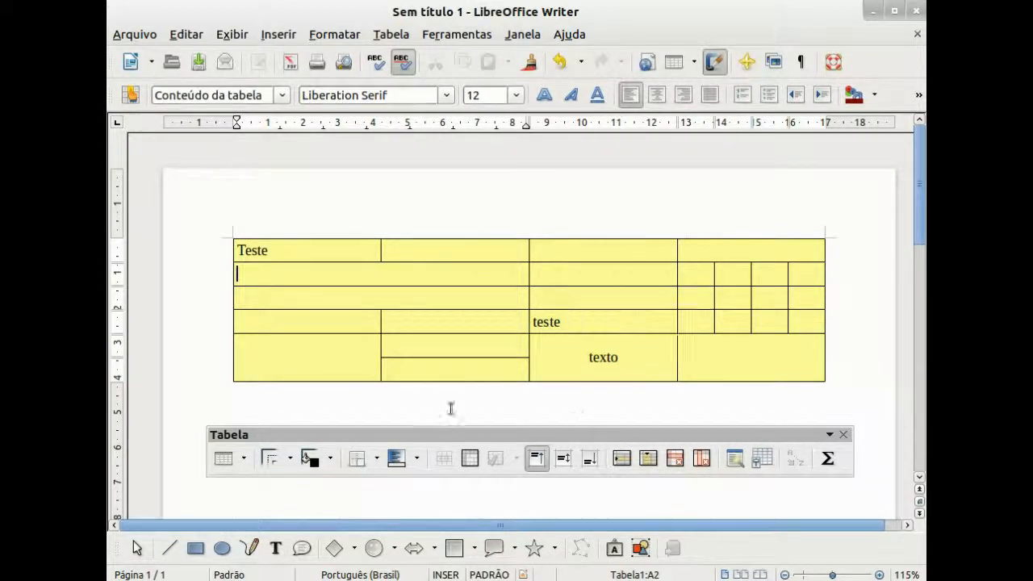
pyautogui.click(648, 458)
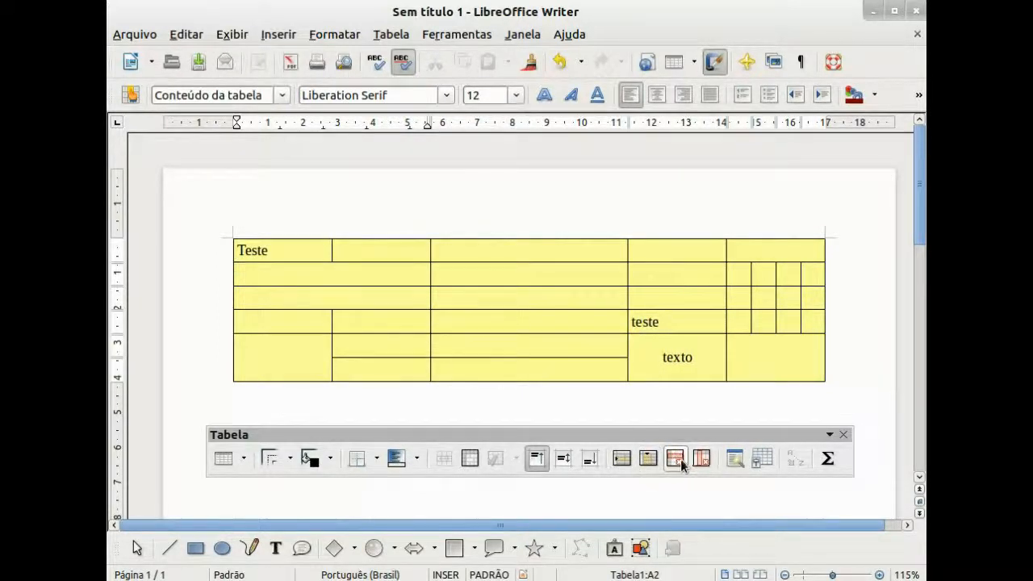
# Step: Delete the table's second row, and then the column of the merged first cell in the row that takes its place
pyautogui.click(680, 459)
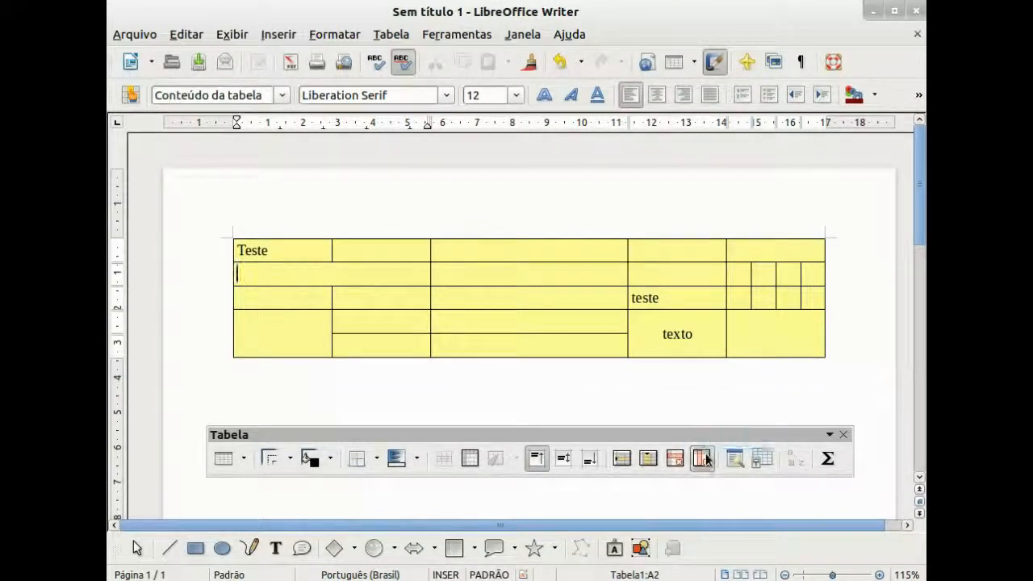
pyautogui.click(706, 459)
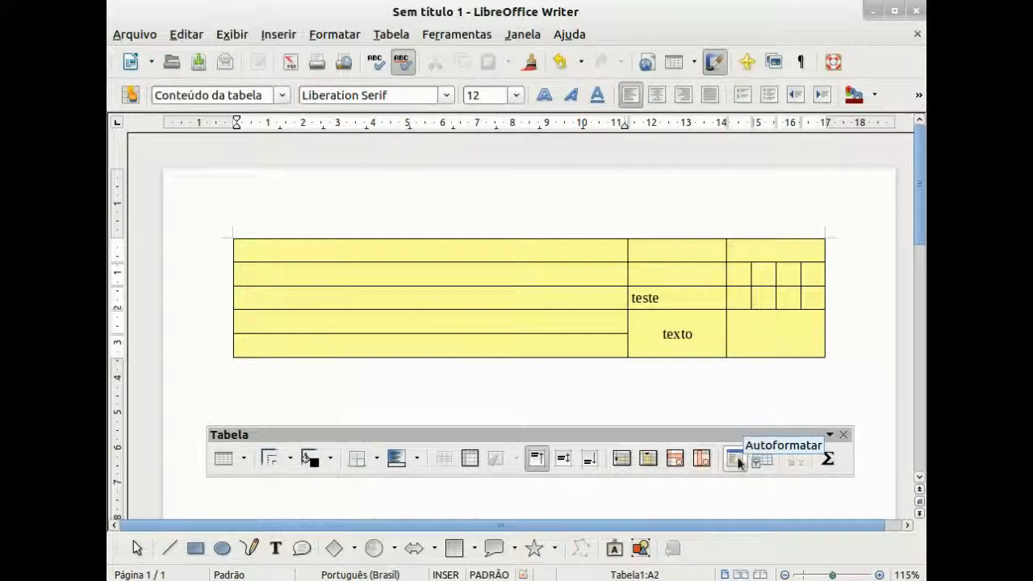
# Step: Preview the Marrom, Lavanda and Cinza AutoFormat styles and apply the Amarelo style to the table
pyautogui.click(736, 460)
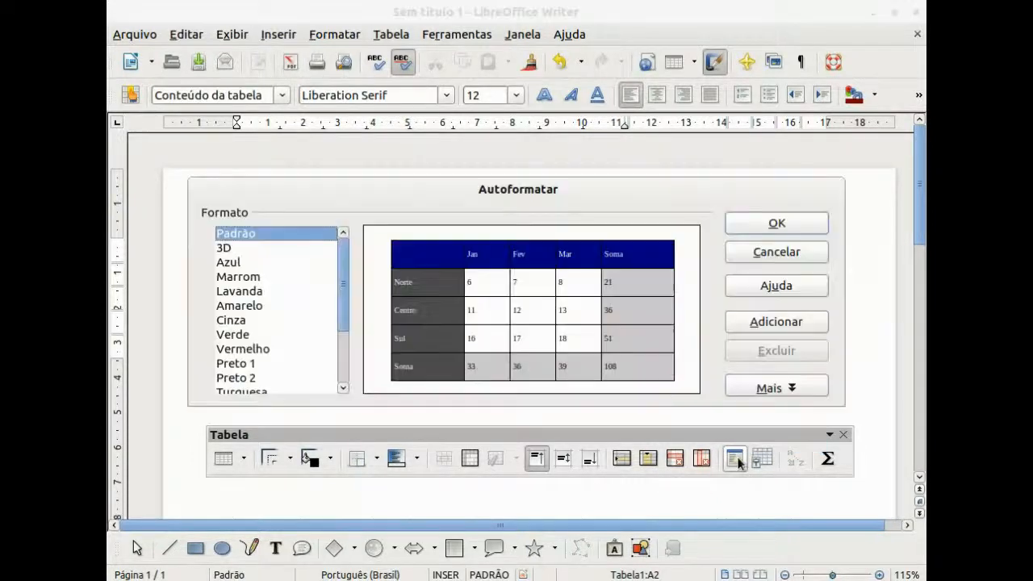
pyautogui.click(252, 278)
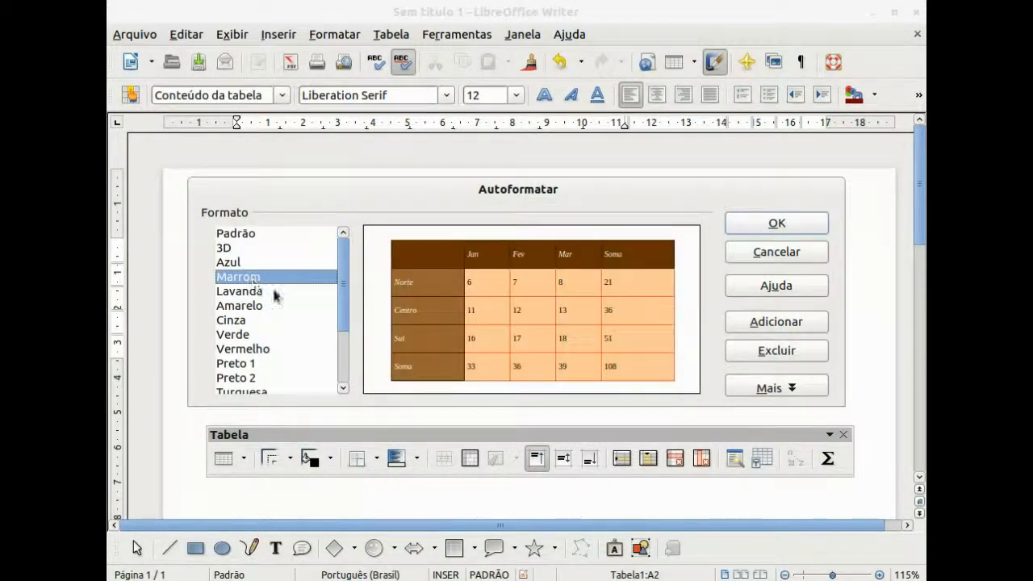
pyautogui.click(250, 294)
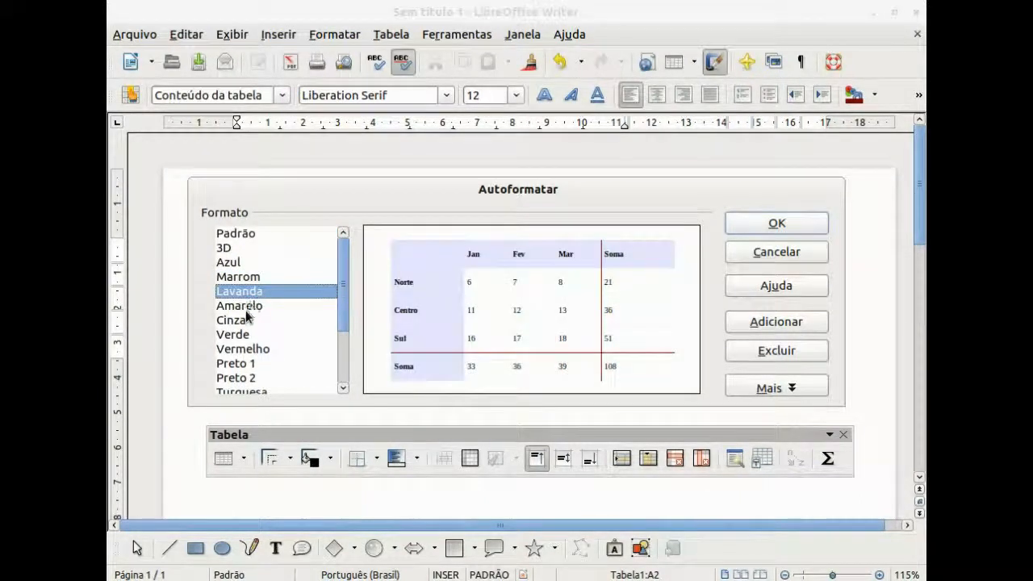
pyautogui.click(245, 305)
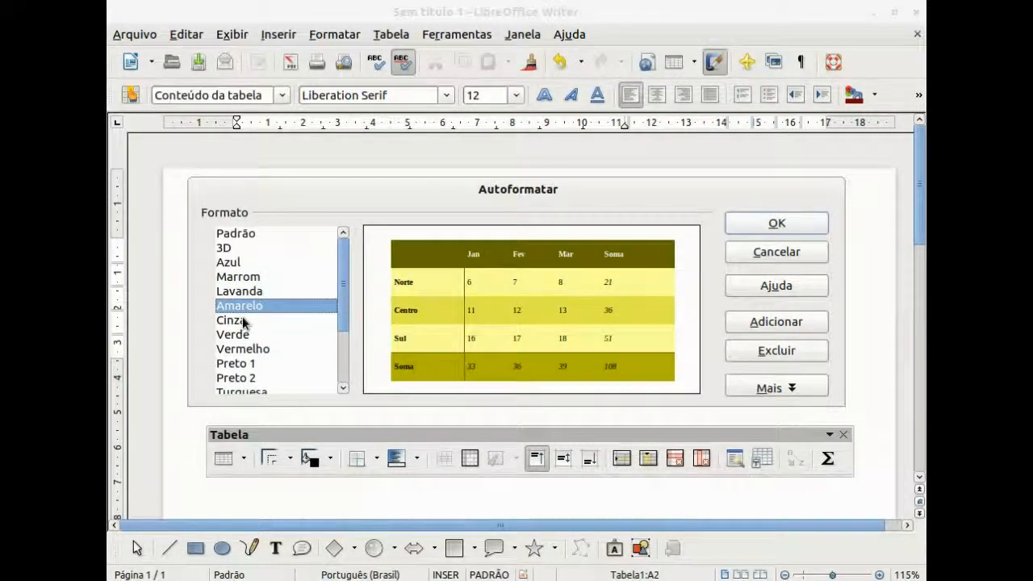
pyautogui.click(242, 319)
pyautogui.click(242, 306)
pyautogui.click(812, 226)
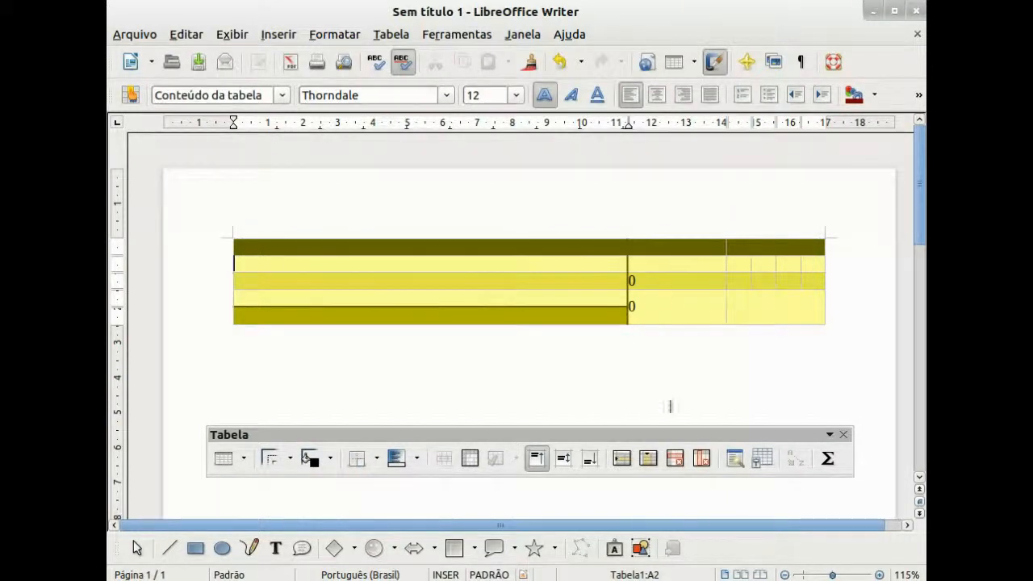
# Step: Review the table properties for general settings, text flow, columns, borders and background, and close them without changing any setting
pyautogui.click(756, 460)
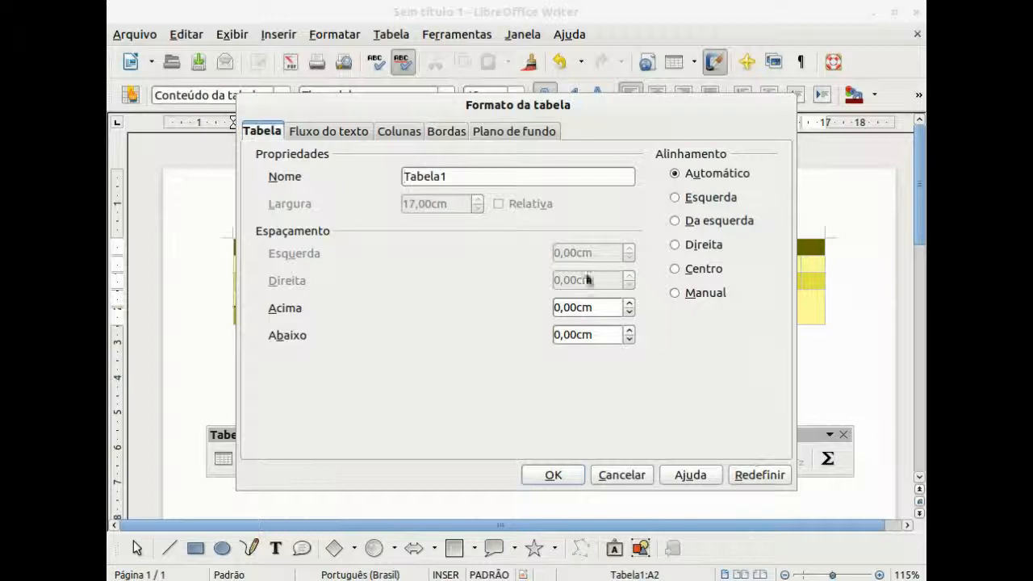
pyautogui.click(339, 130)
pyautogui.click(263, 131)
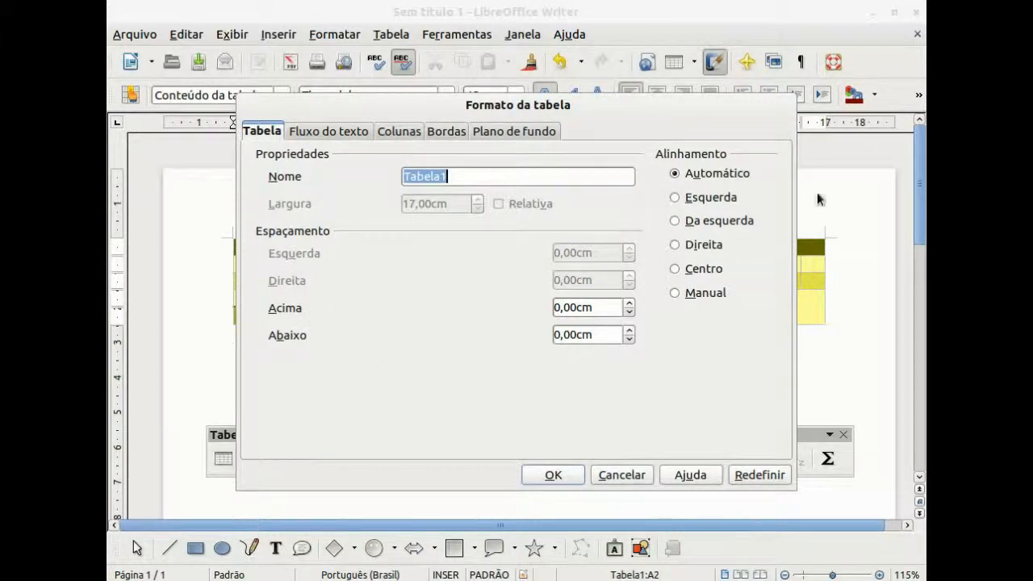
pyautogui.click(346, 133)
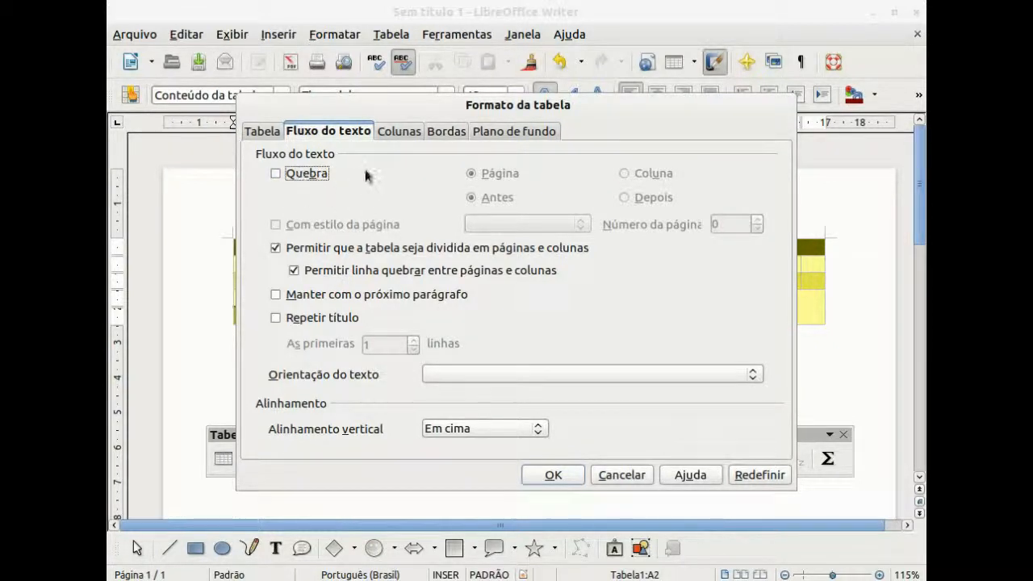
pyautogui.click(394, 134)
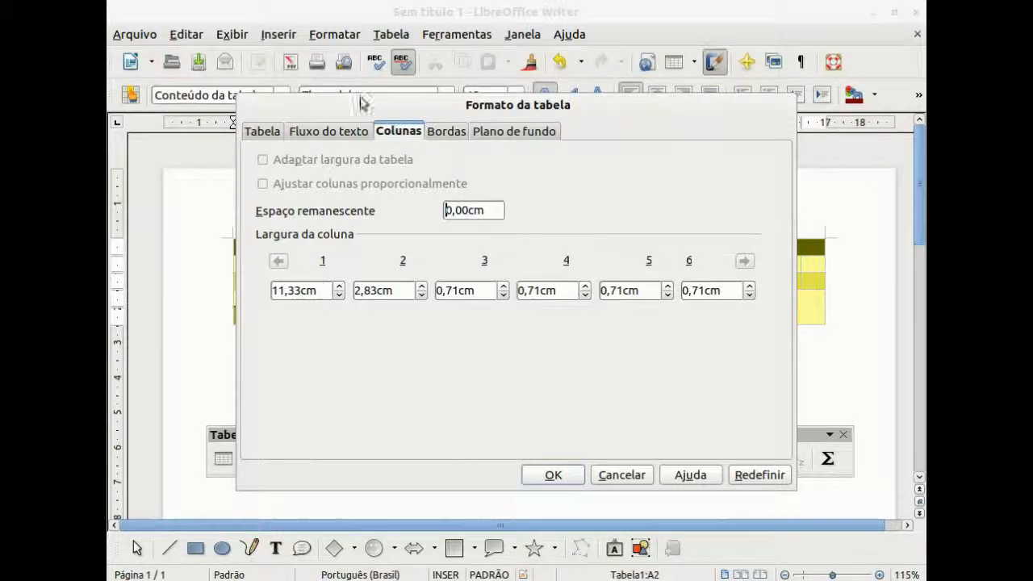
pyautogui.click(439, 133)
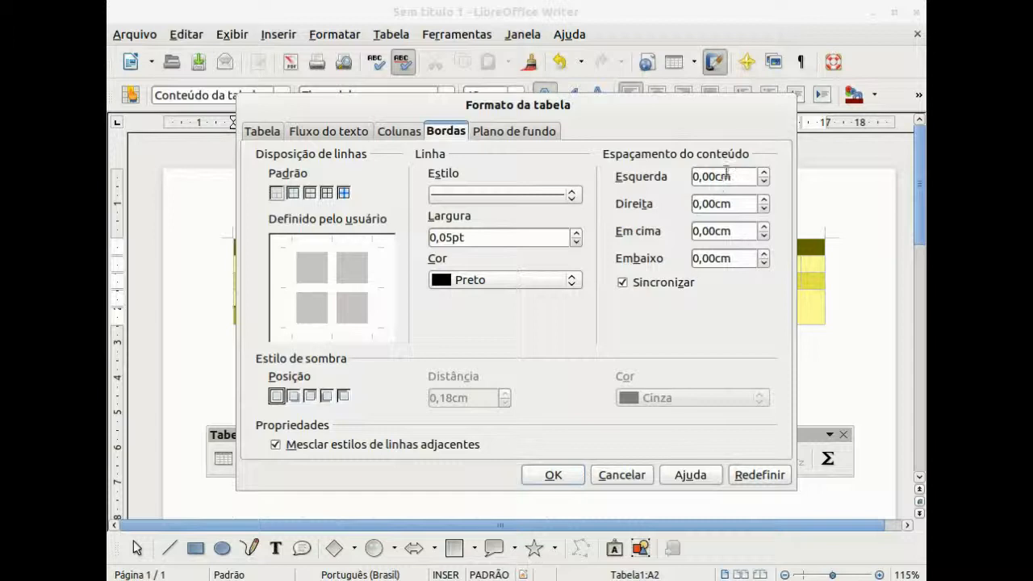
pyautogui.click(541, 133)
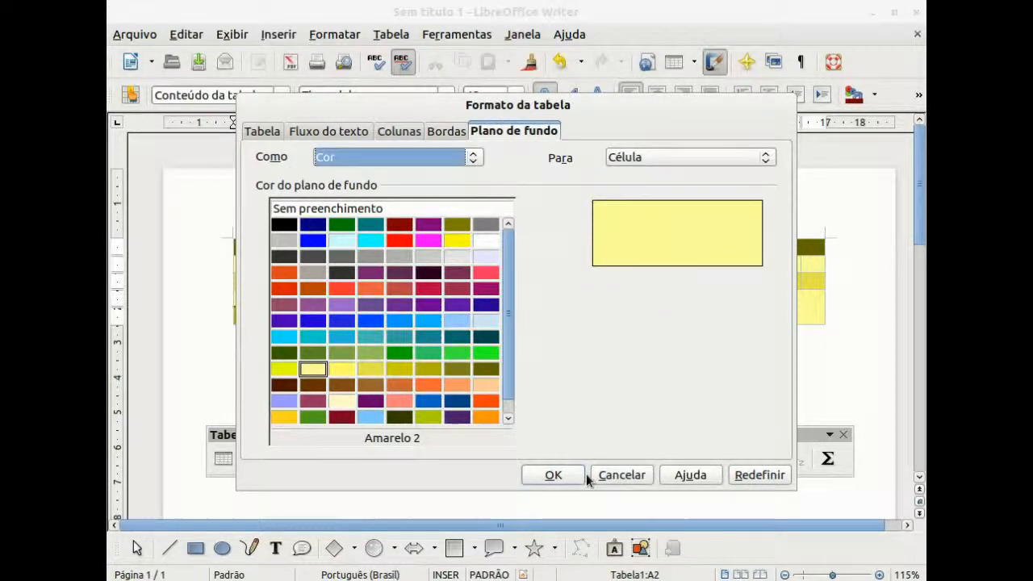
pyautogui.click(562, 476)
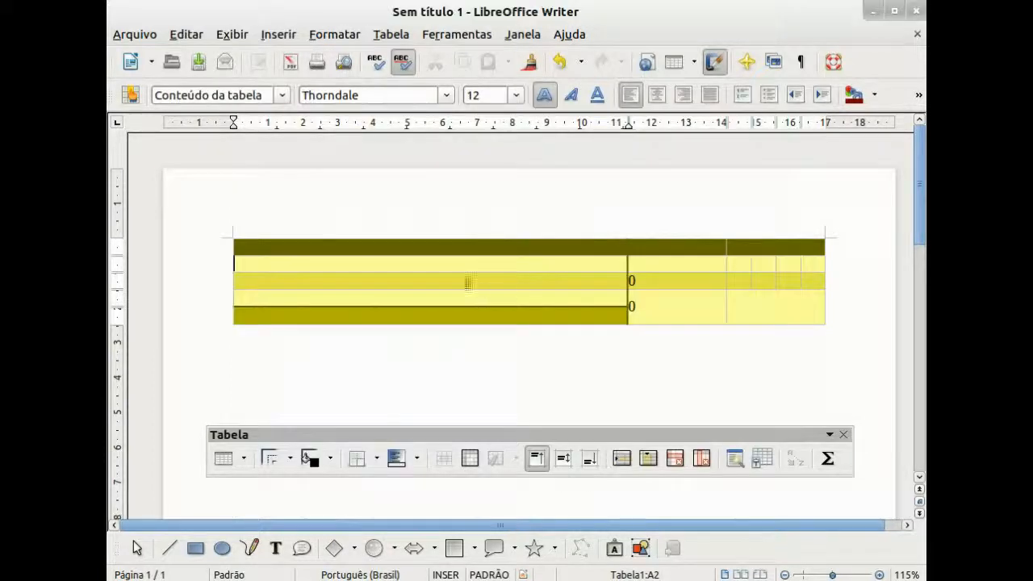